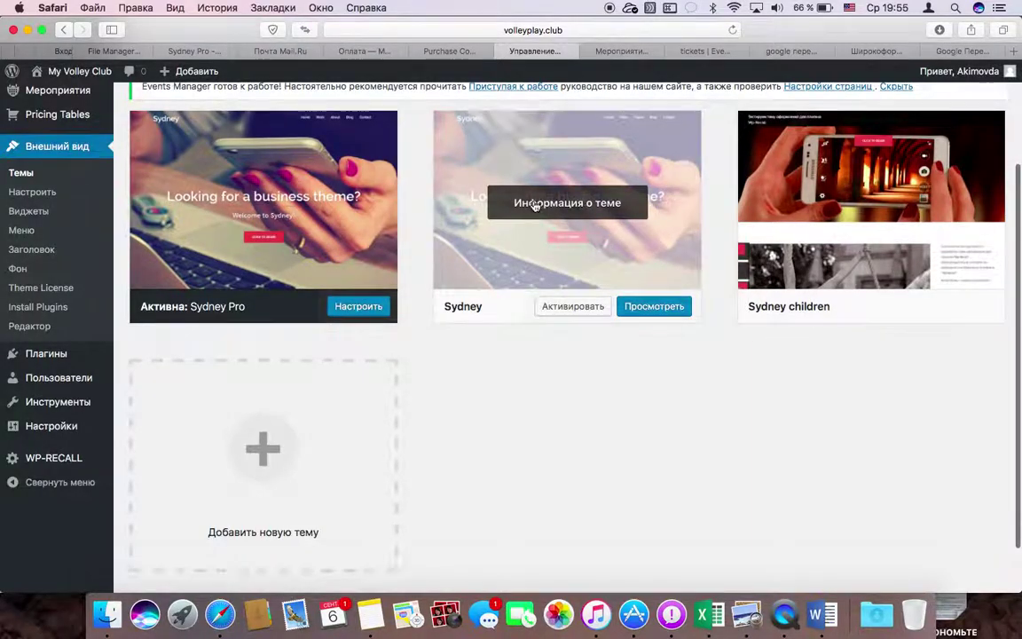
Delete the inactive Crelly Slider plugin from the installed plugins and confirm the deletion.
scroll(536, 208, up, 2)
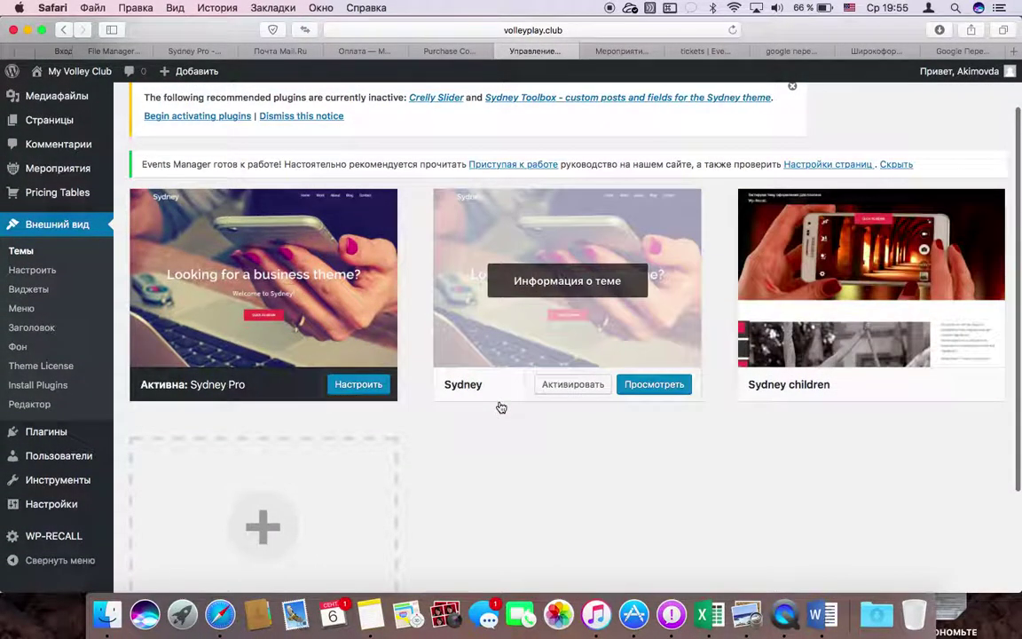
scroll(501, 407, down, 1)
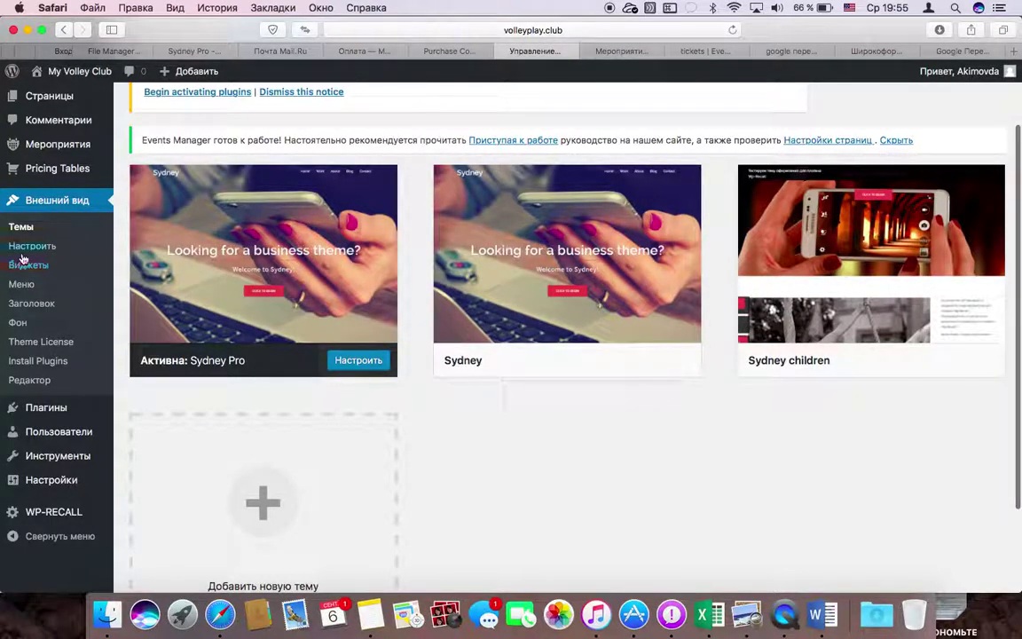
click(39, 410)
scroll(290, 350, down, 3)
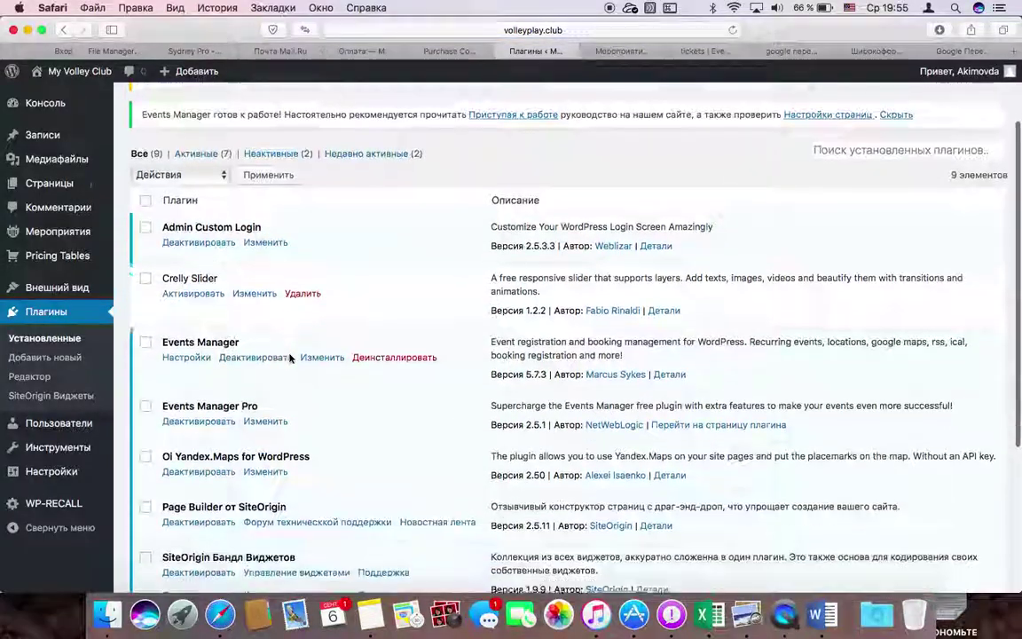
click(301, 267)
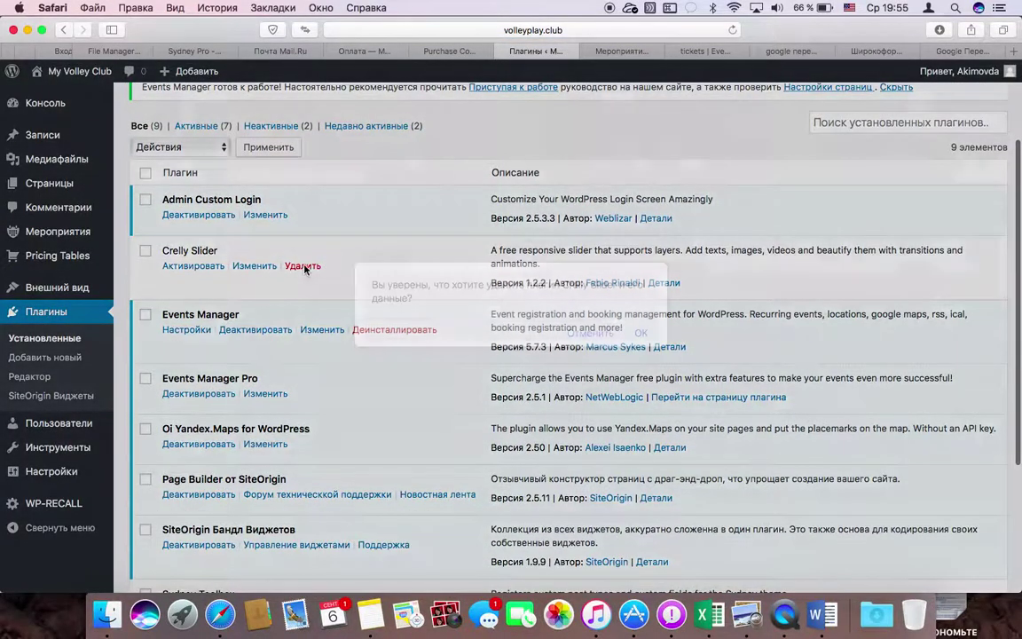
click(643, 334)
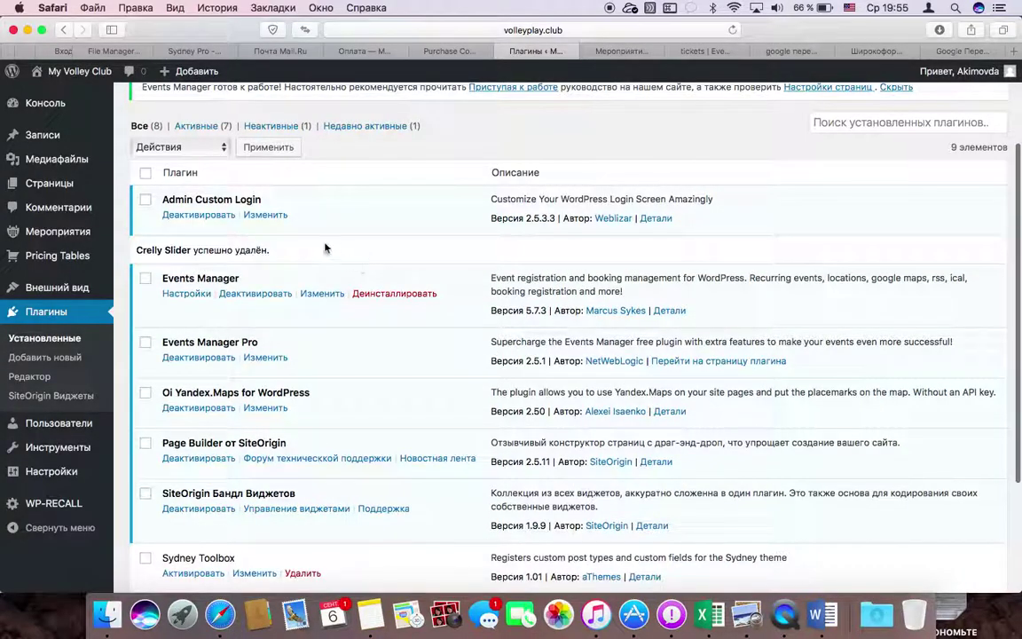
Deactivate the Oi Yandex.Maps for WordPress plugin.
scroll(275, 219, down, 3)
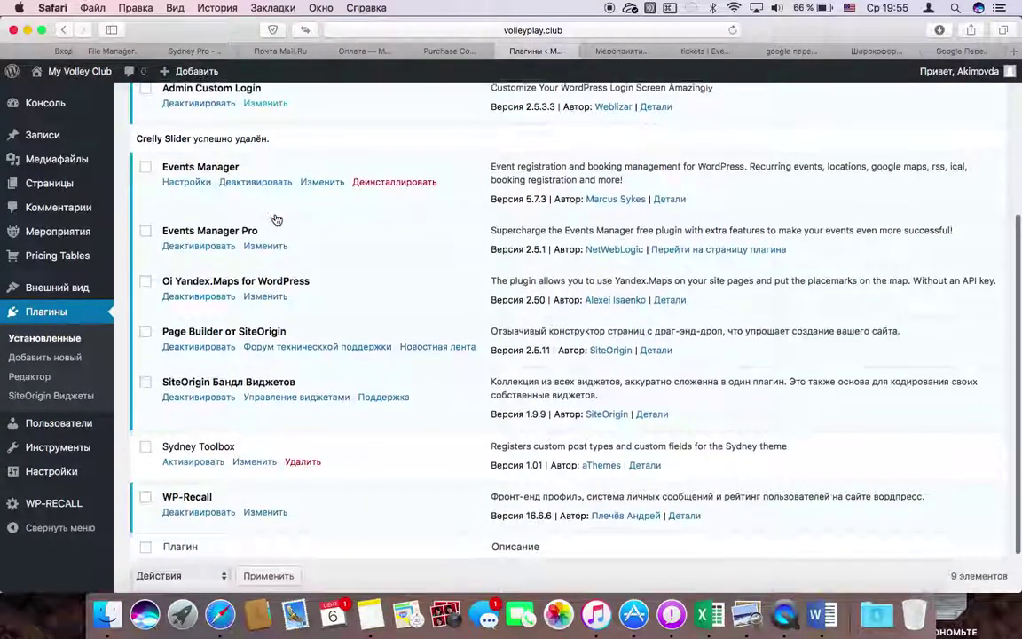
click(200, 295)
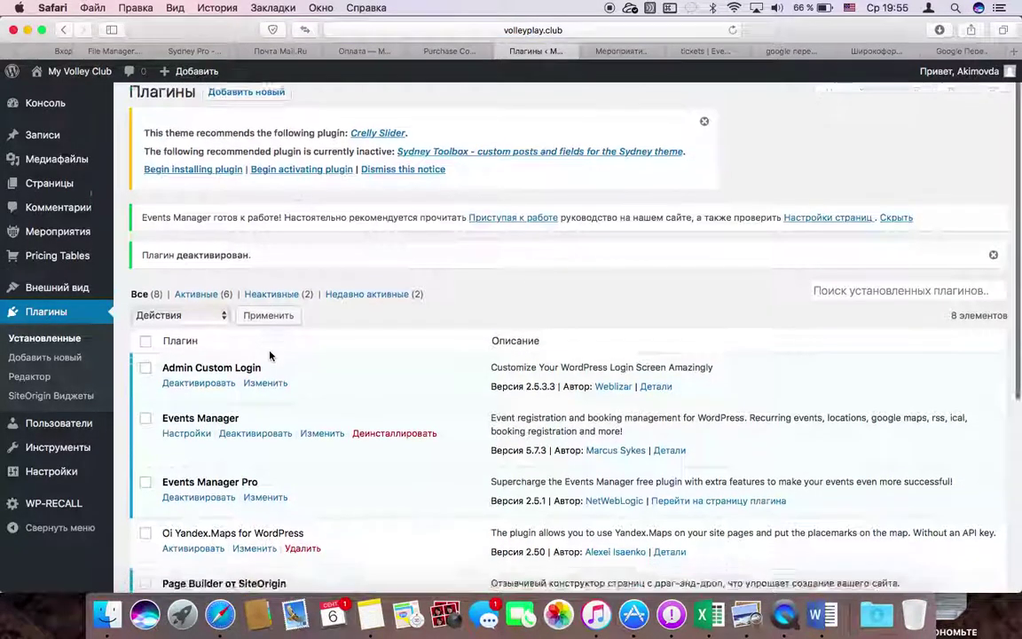
scroll(270, 355, down, 5)
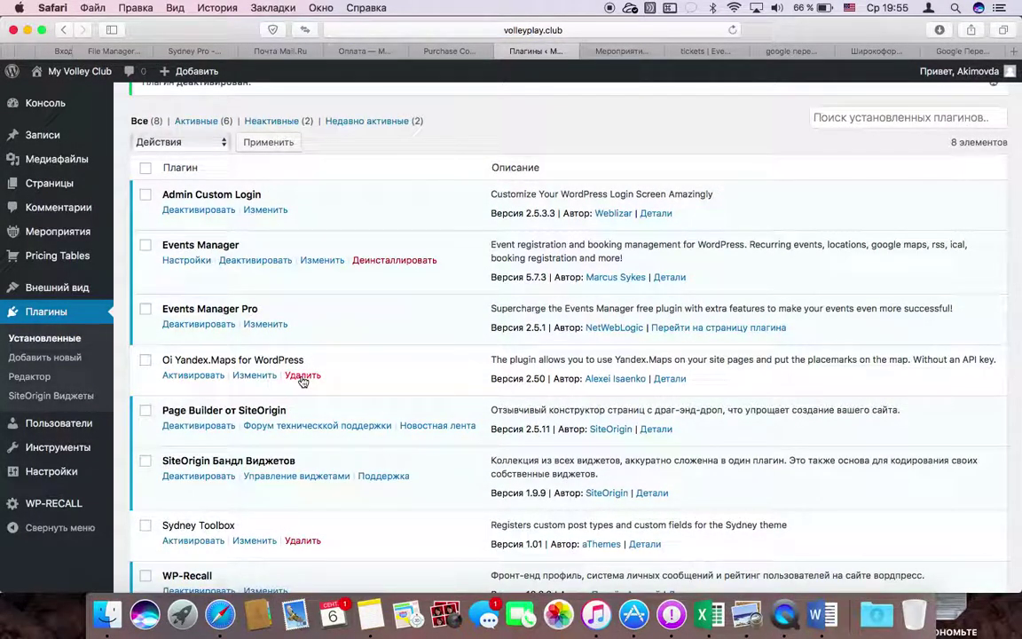
scroll(302, 380, down, 4)
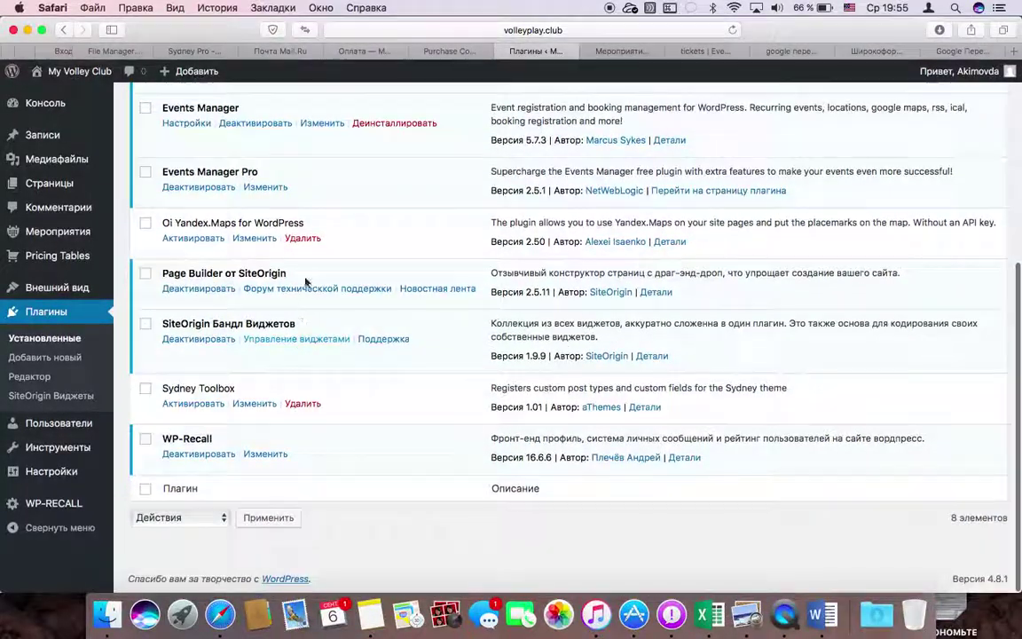
click(303, 238)
Deactivate the Page Builder от SiteOrigin, SiteOrigin Бандл Виджетов and WP-Recall plugins.
click(196, 294)
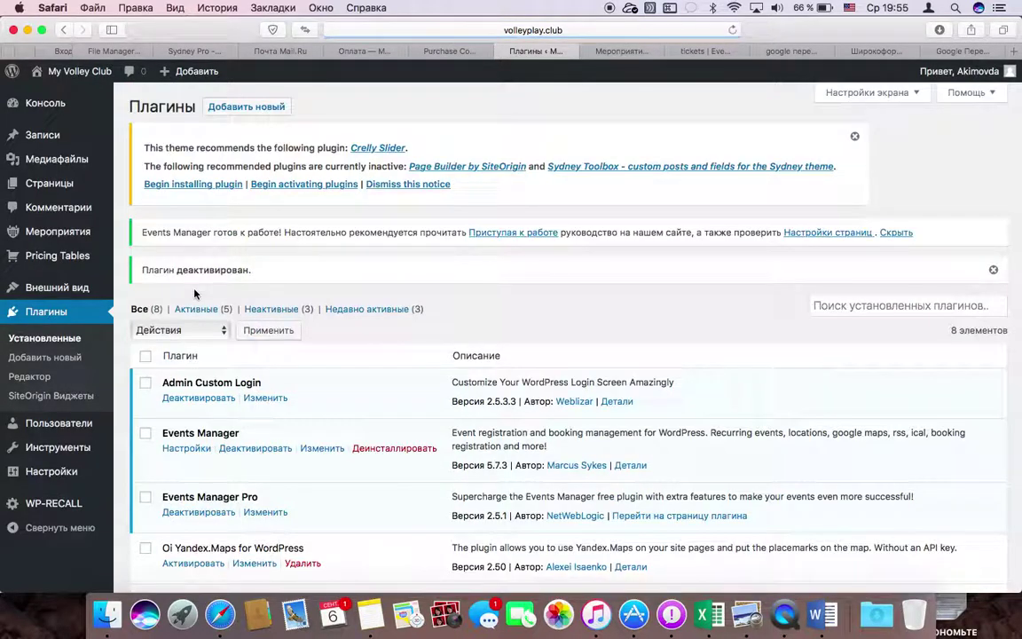
scroll(266, 390, down, 10)
click(198, 340)
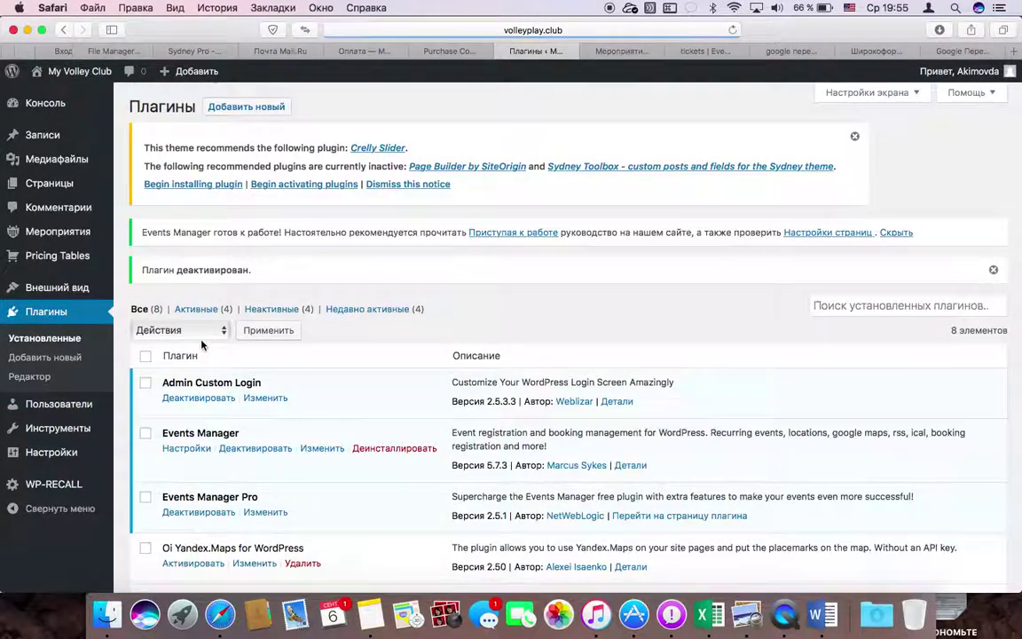
scroll(209, 435, down, 10)
click(197, 455)
scroll(199, 458, down, 5)
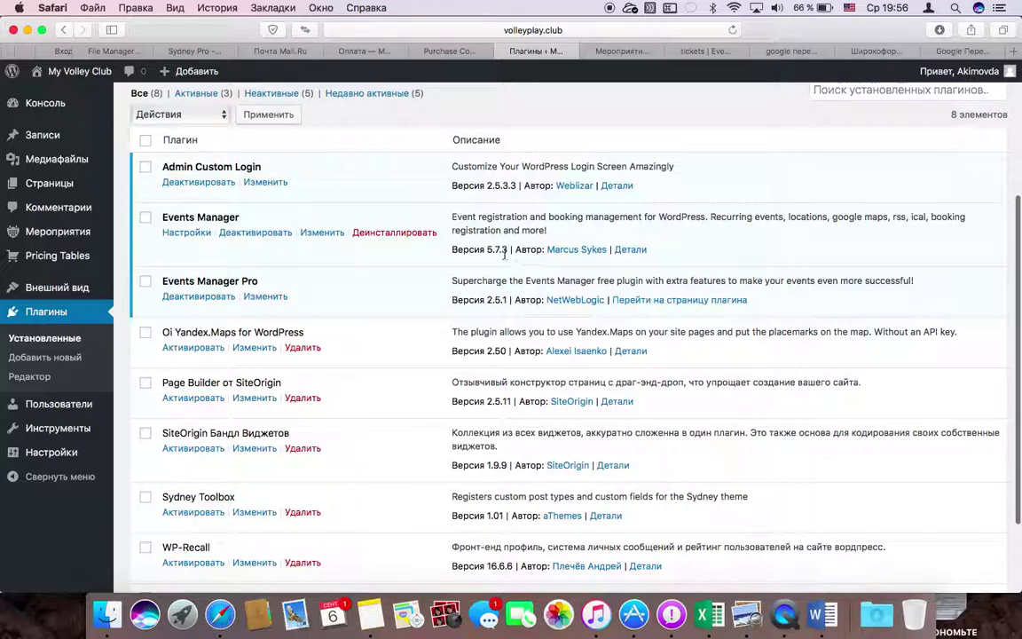
Open the Мероприятия list in the admin area and reload the site's public events page.
scroll(157, 189, up, 3)
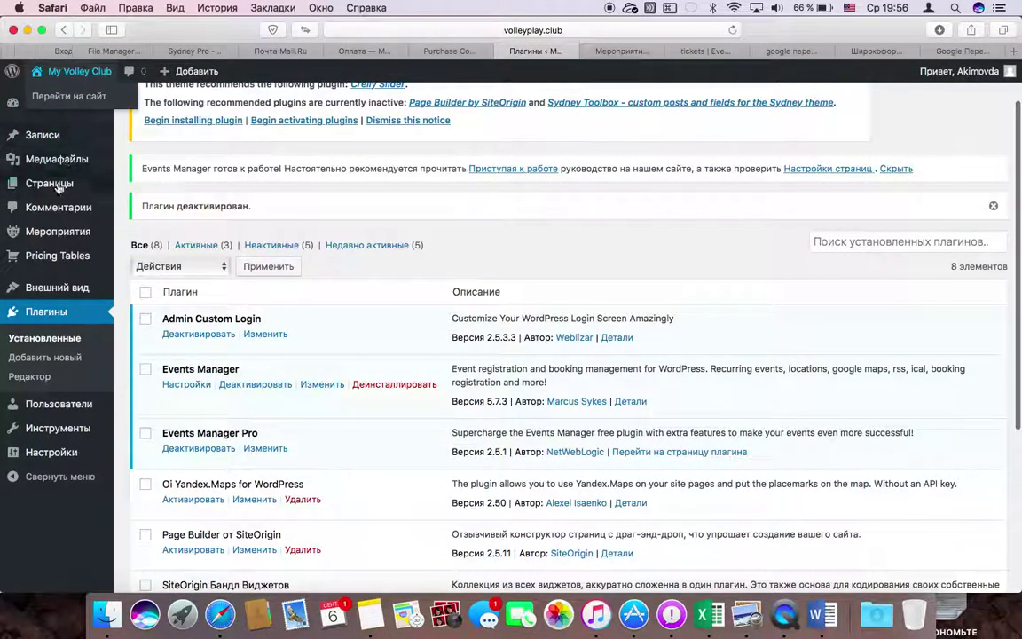
click(52, 231)
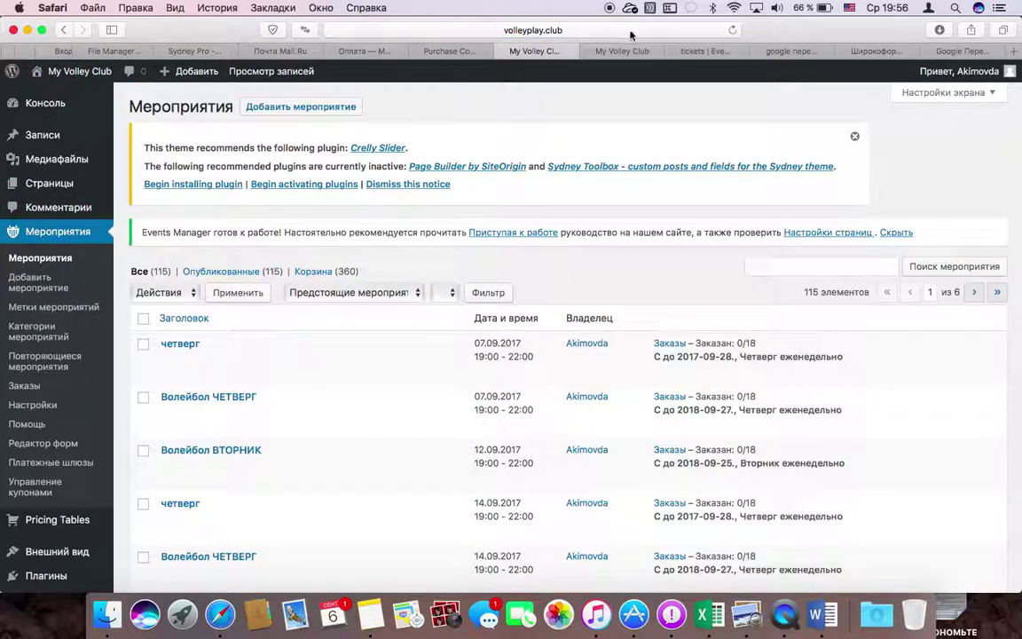
click(620, 52)
click(734, 30)
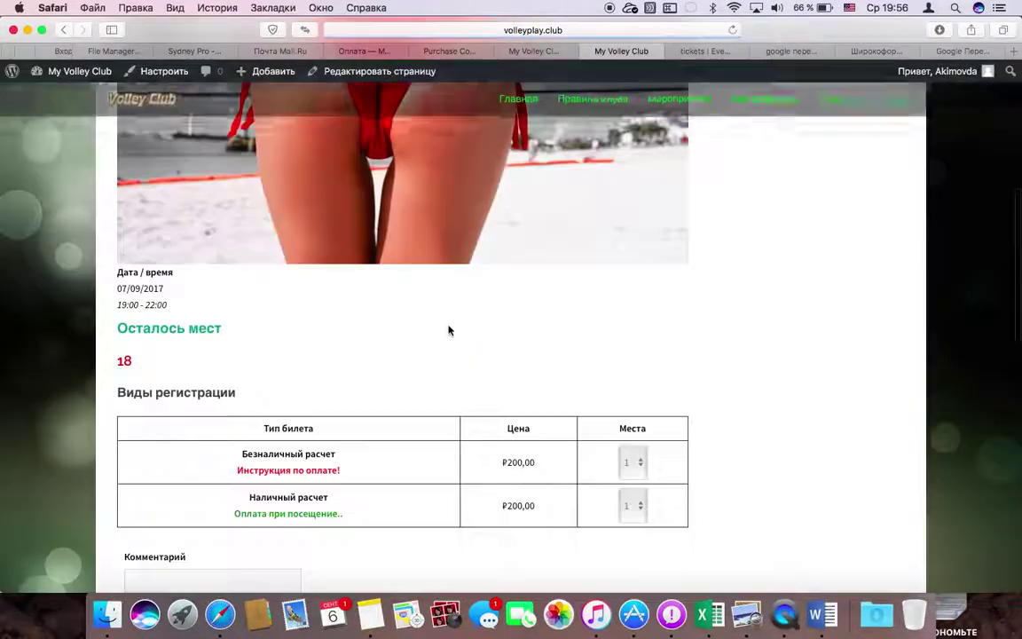
Check the seat choices offered for both ticket types of the first event and review the четверг event's tickets.
click(637, 387)
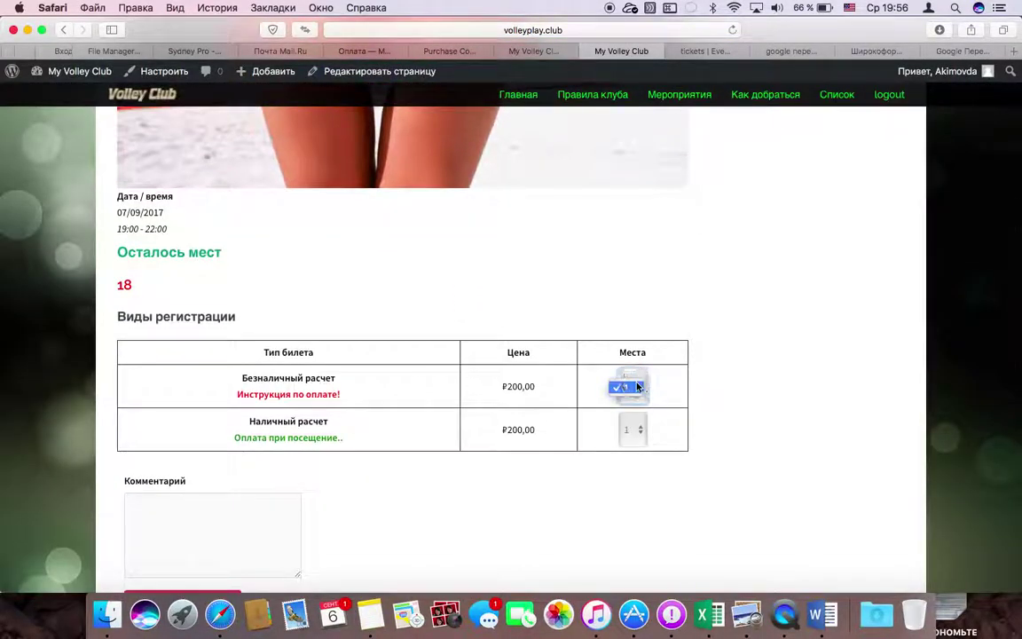
click(637, 386)
click(636, 428)
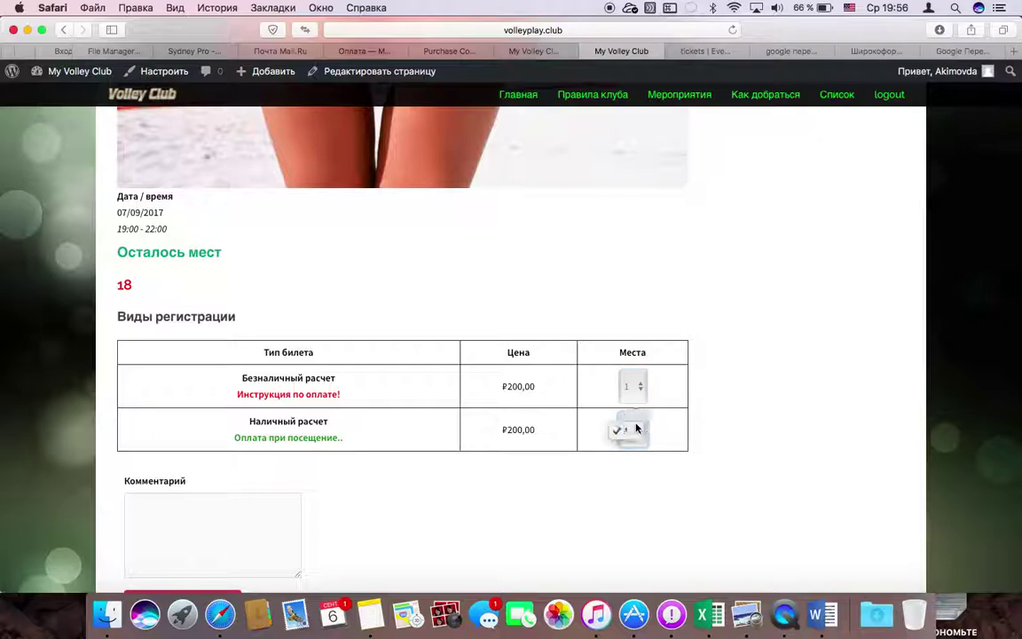
click(484, 282)
scroll(484, 282, down, 5)
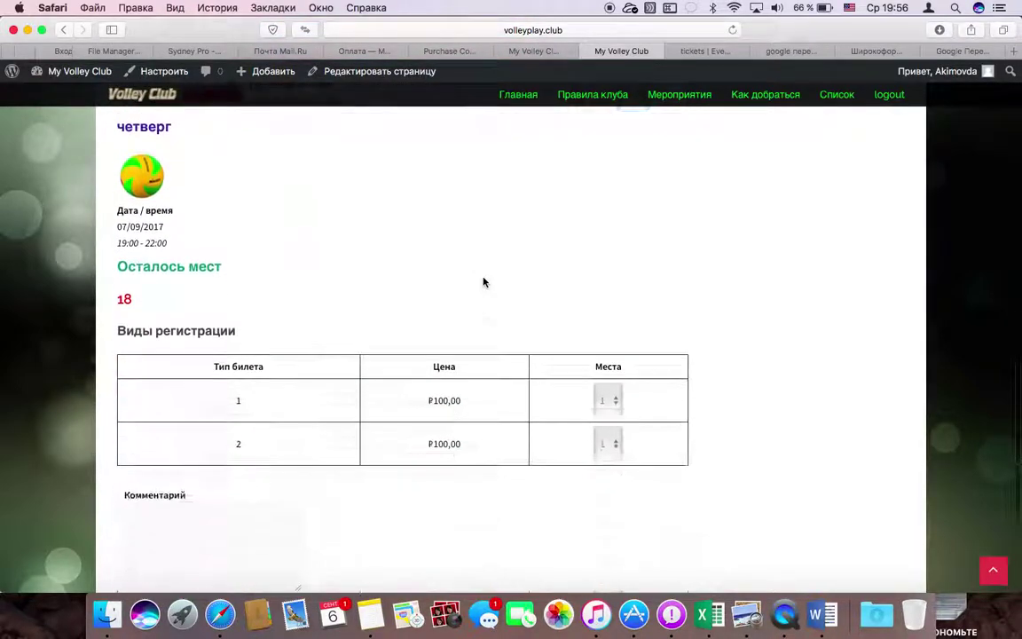
scroll(484, 282, up, 15)
Move the четверг event dated 07.09.2017 to the trash from the admin events list.
key(ctrl+shift+Tab)
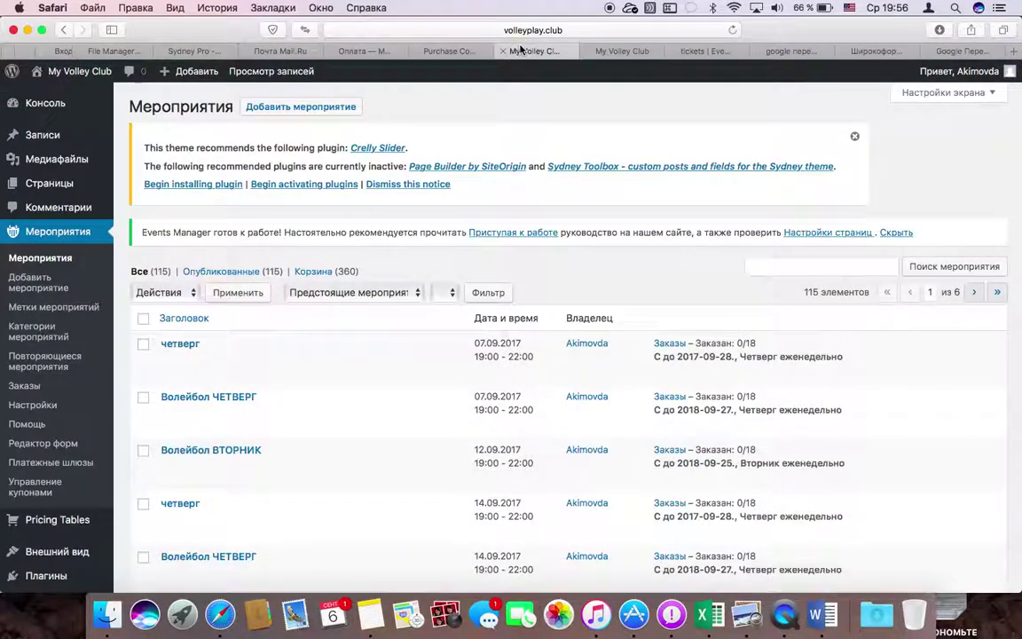
scroll(245, 278, down, 3)
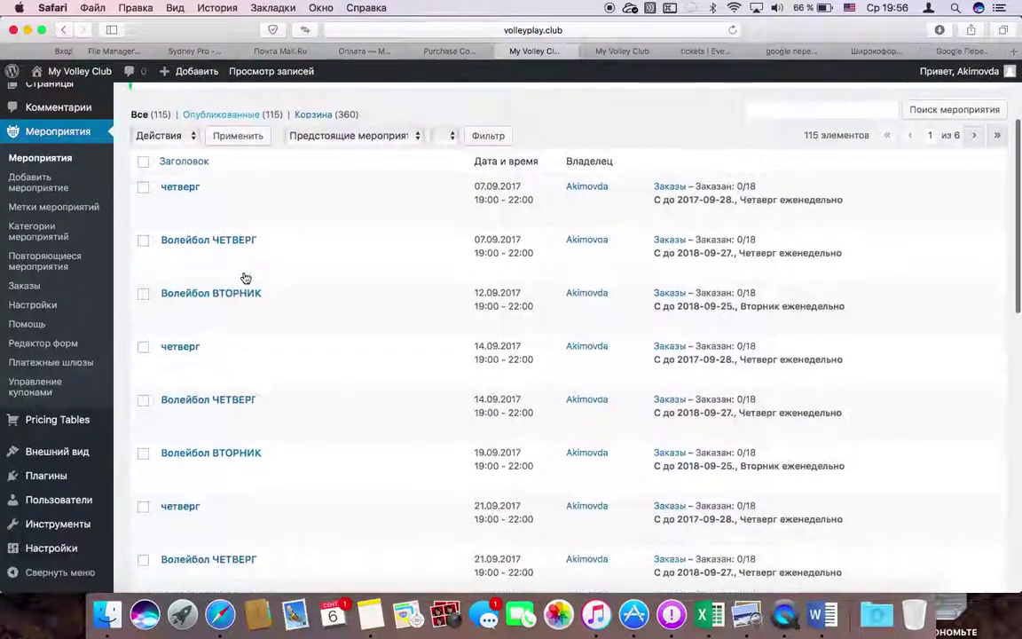
click(144, 187)
click(277, 205)
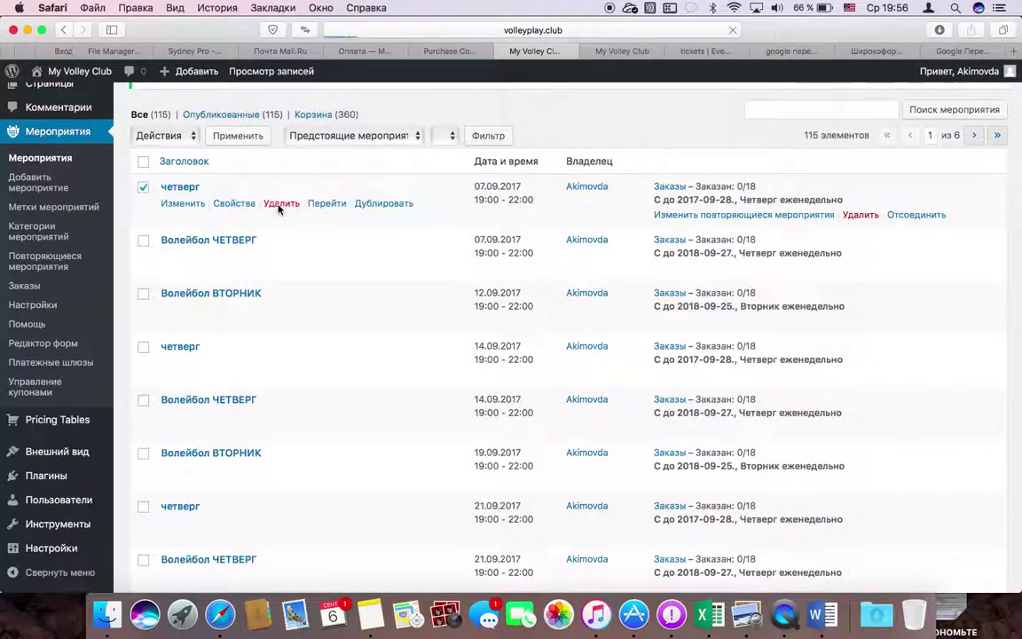
scroll(166, 399, down, 3)
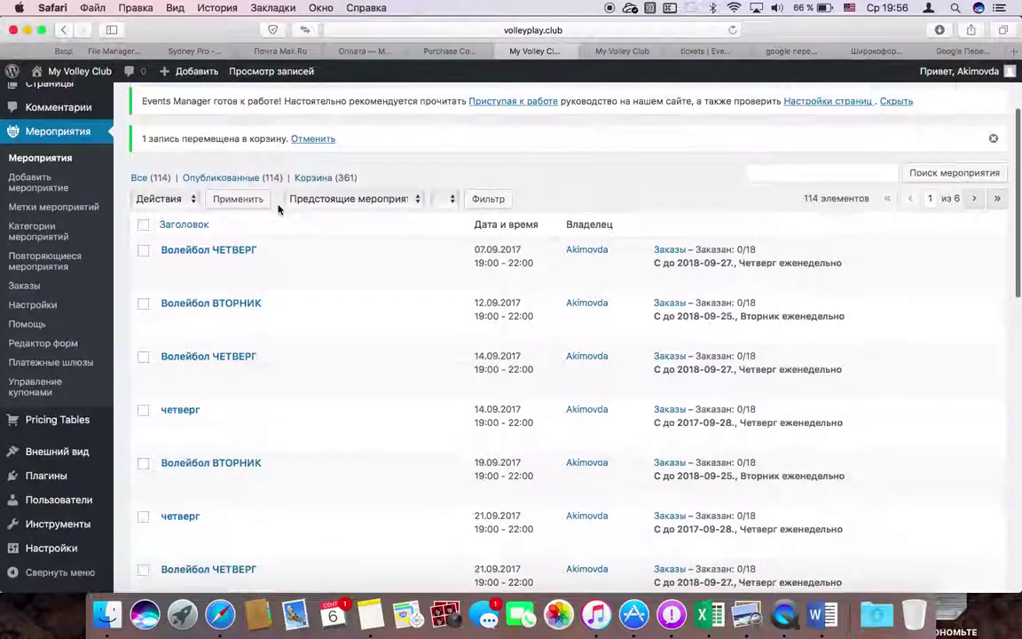
Move the recurring event четверг to the trash from the Повторяющиеся мероприятия list.
click(42, 260)
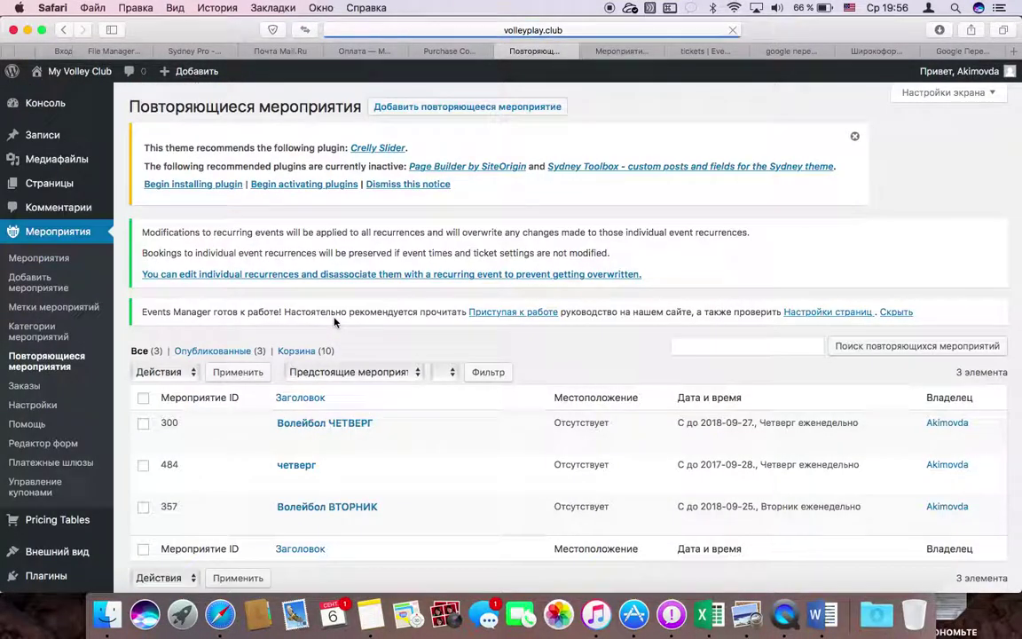
click(143, 464)
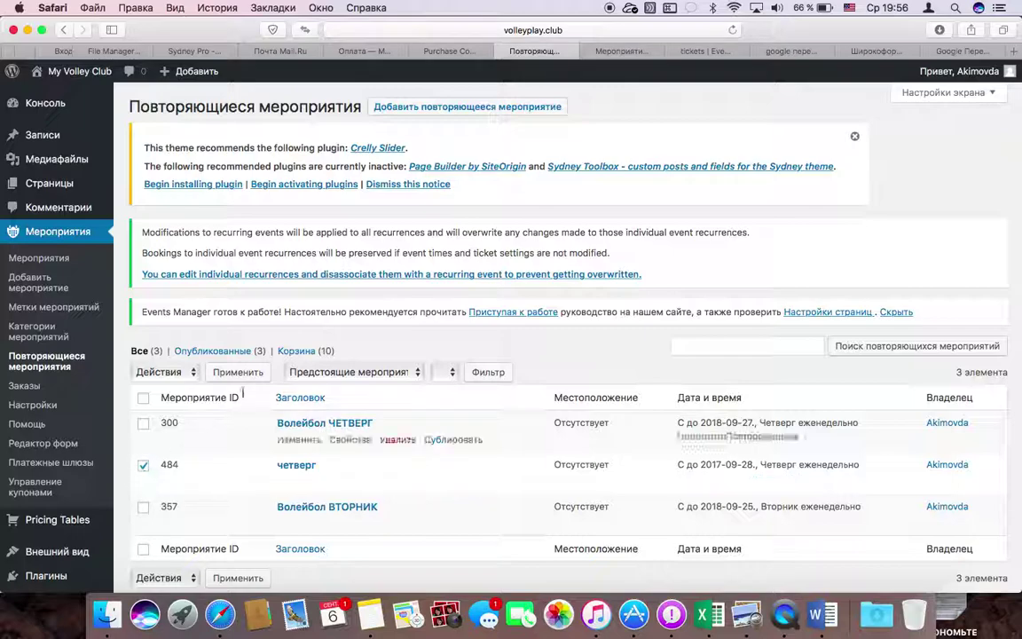
scroll(387, 313, down, 2)
scroll(388, 313, down, 1)
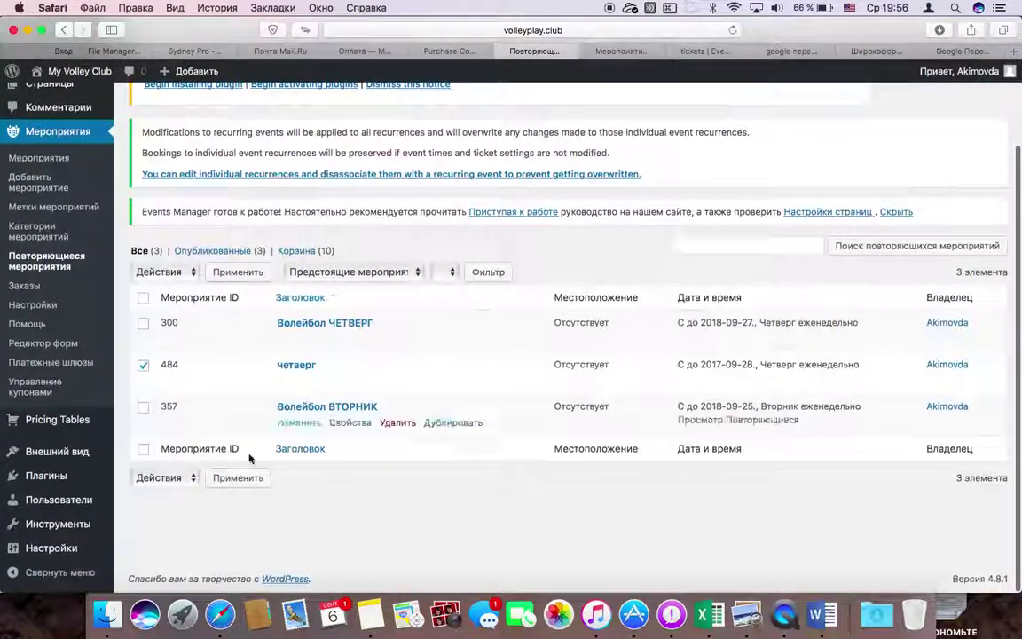
click(184, 276)
click(162, 298)
click(239, 271)
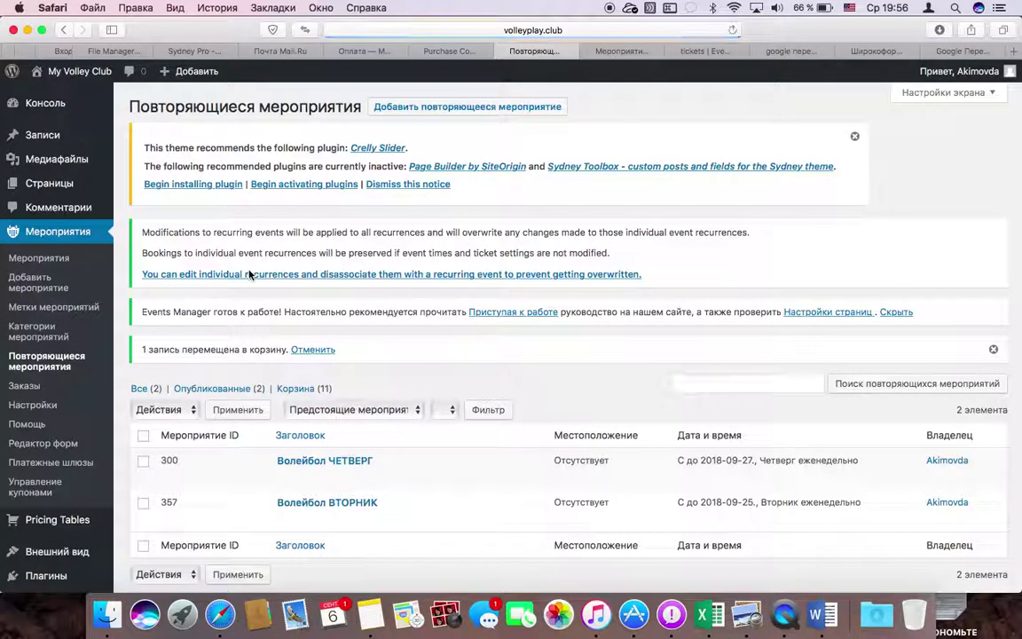
Start a new recurring event and title it "event".
click(466, 107)
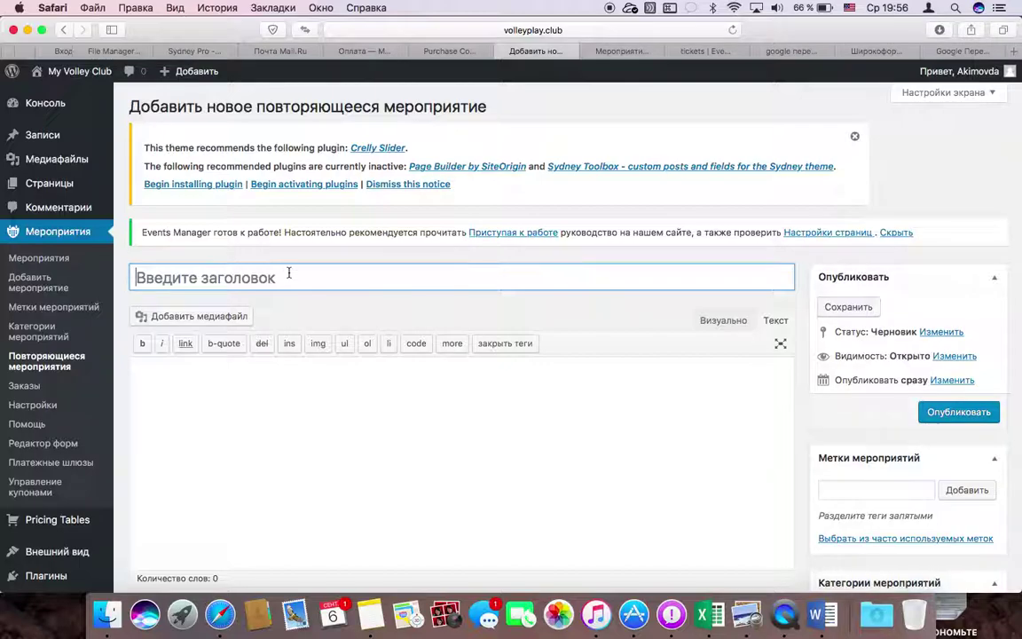
text(event)
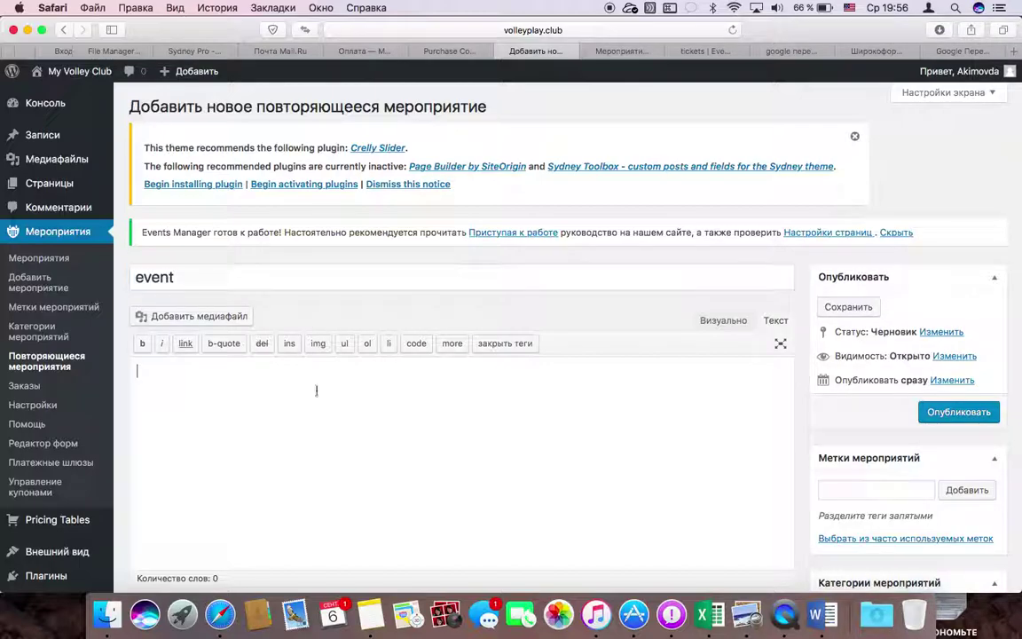
Set the recurring event's start time to 19:00 and its end time to 22:00.
scroll(315, 390, down, 8)
click(298, 302)
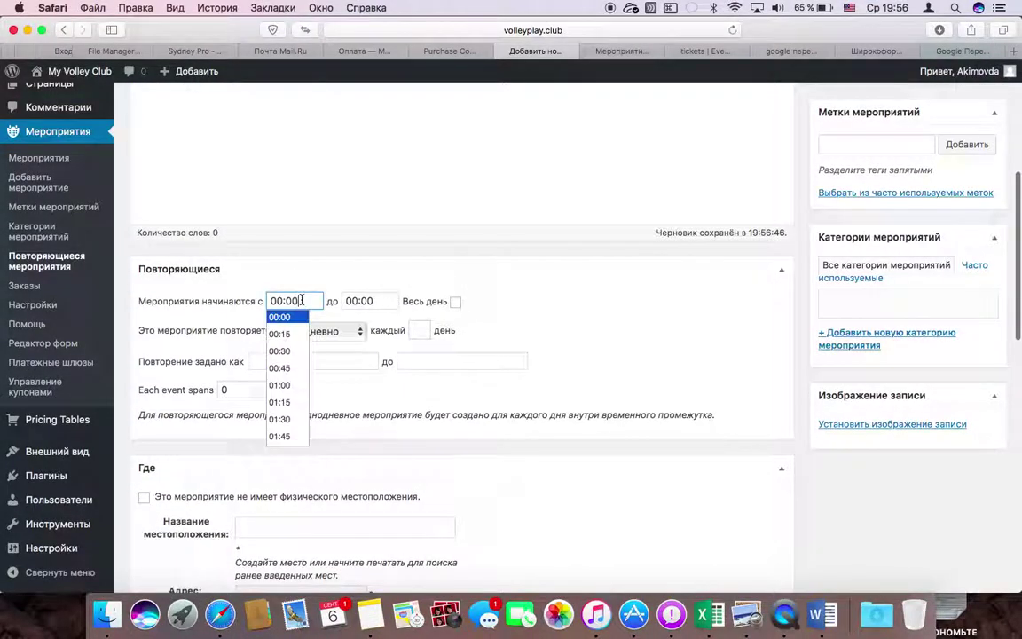
scroll(283, 390, down, 10)
scroll(286, 401, down, 9)
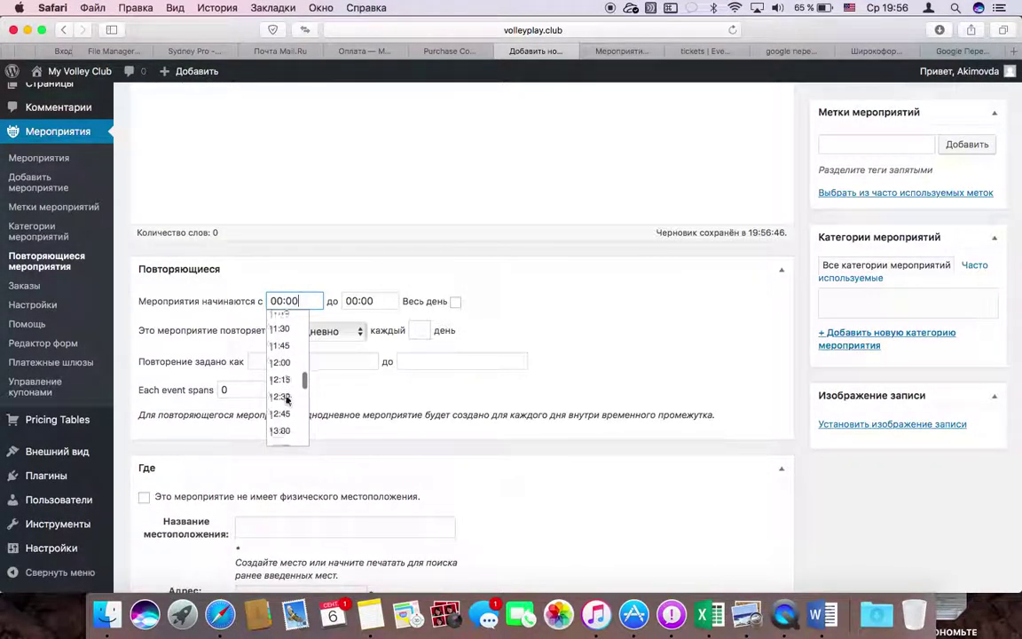
scroll(286, 400, down, 3)
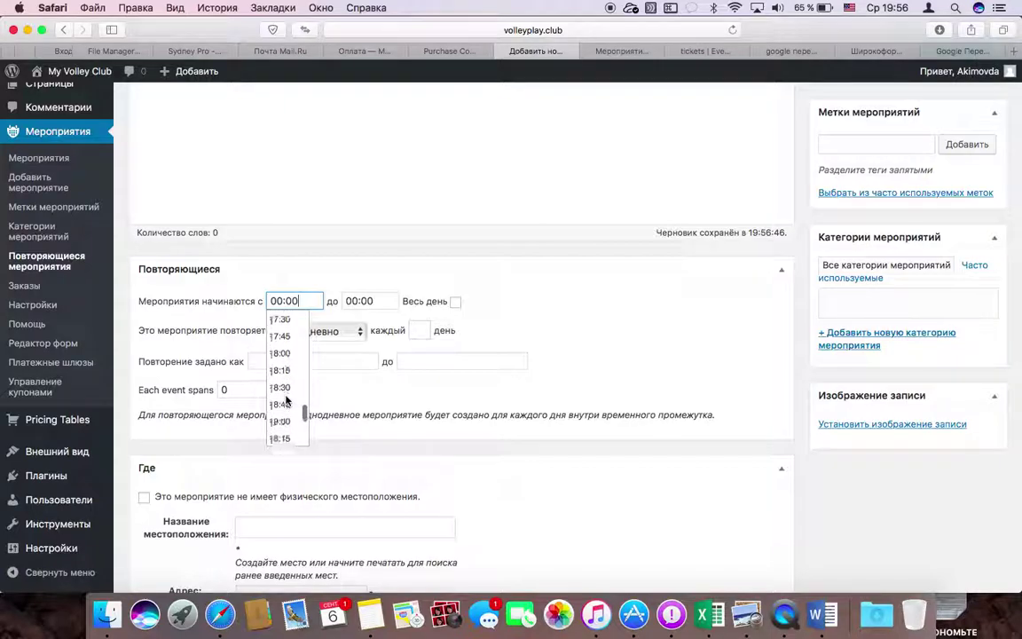
click(282, 318)
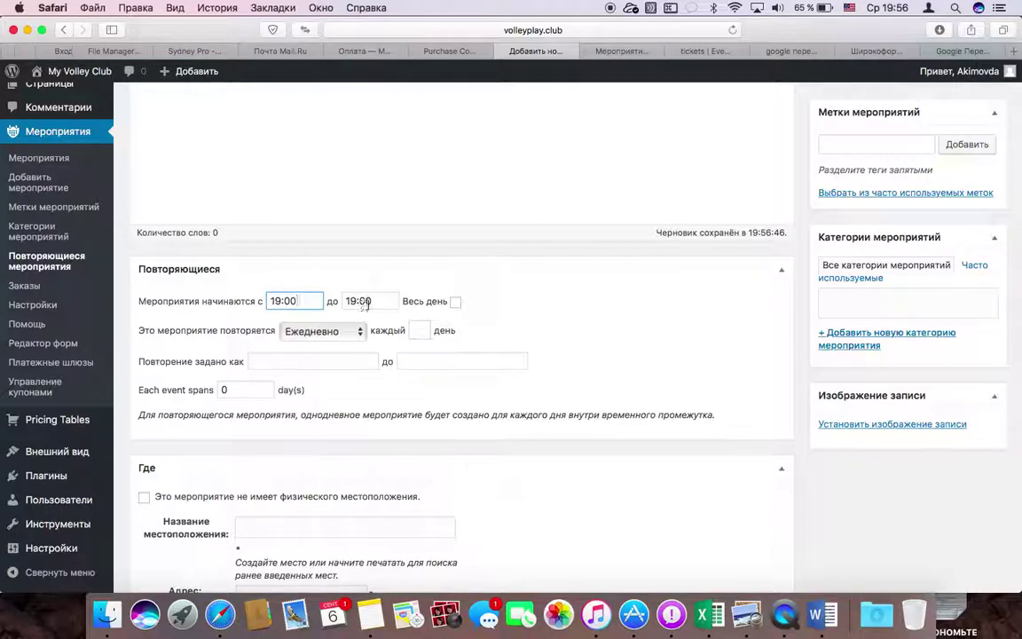
click(372, 302)
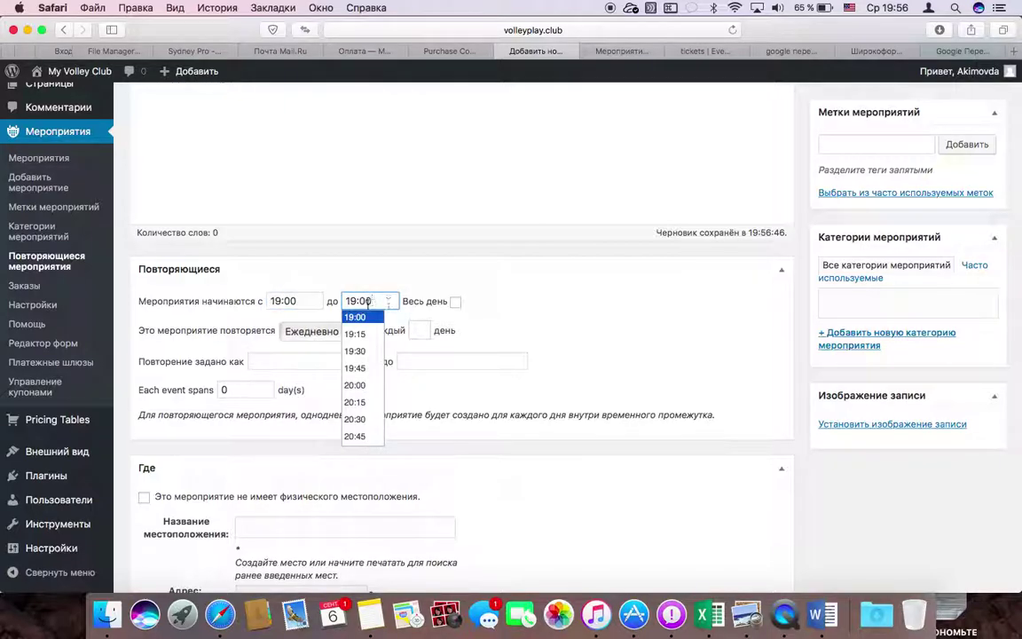
double_click(352, 302)
text(22)
click(496, 285)
Make the event repeat weekly (Еженедельно) on Thursday (Чт), from 07/09/2017 until 28/09/2017.
click(311, 331)
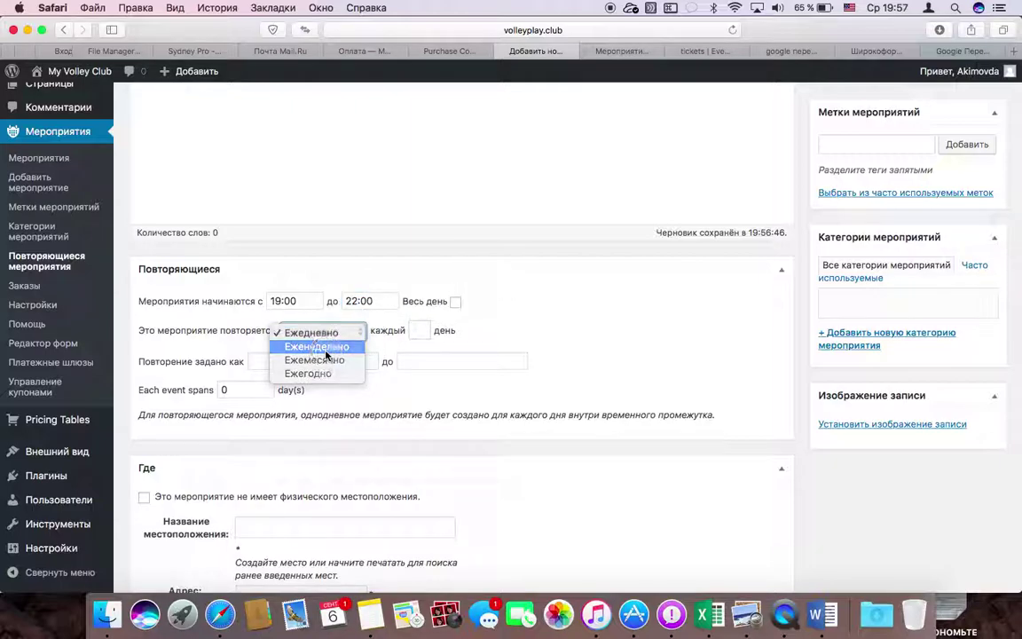
click(318, 346)
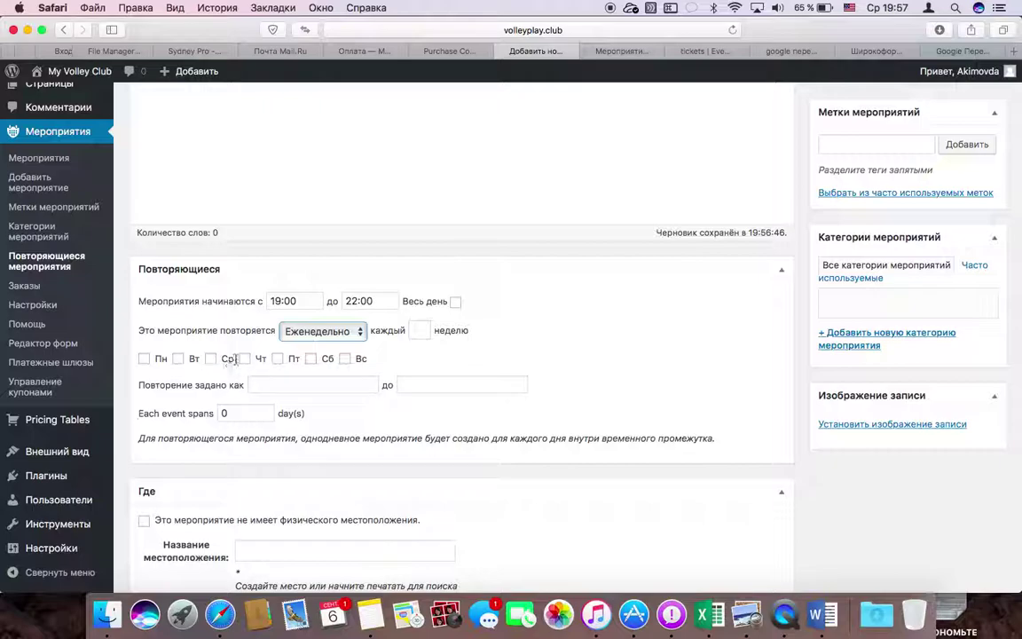
click(282, 385)
click(335, 484)
click(429, 384)
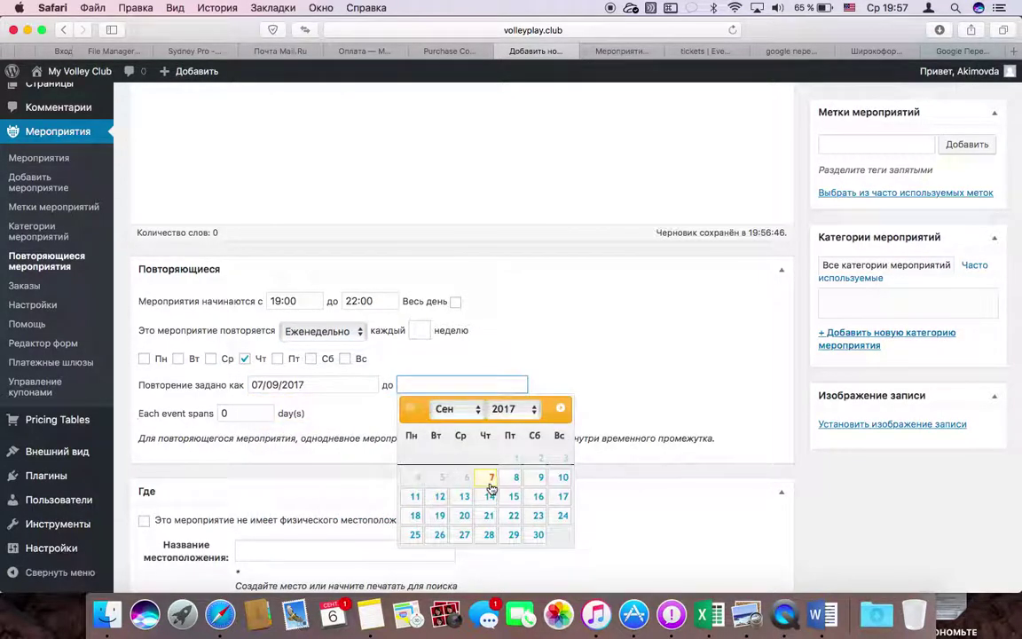
click(488, 535)
Mark the event as having no physical location and enable registration for it.
scroll(163, 409, down, 3)
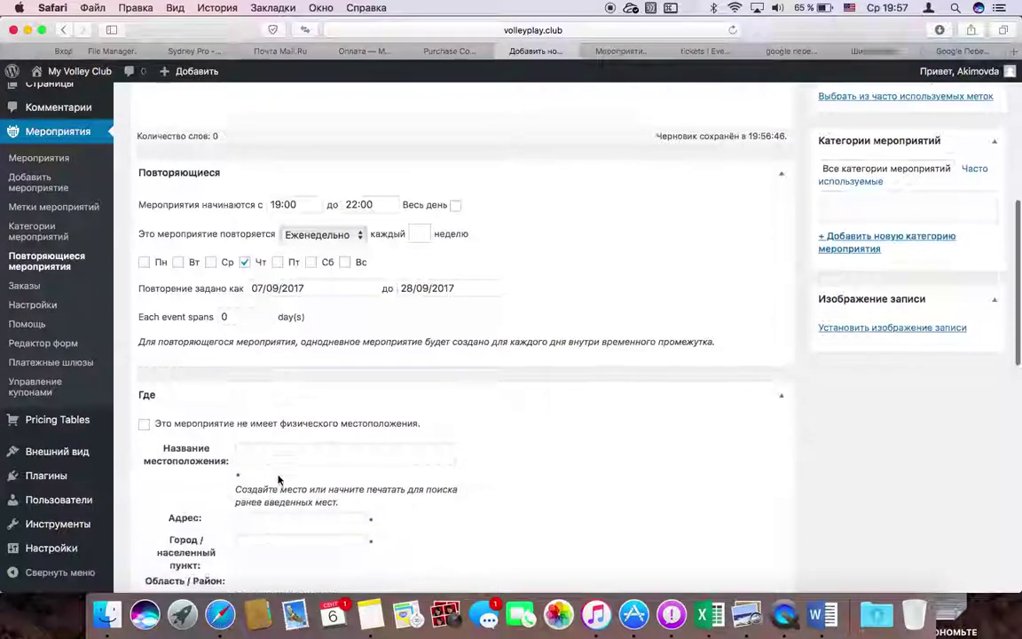
click(144, 393)
scroll(290, 429, down, 4)
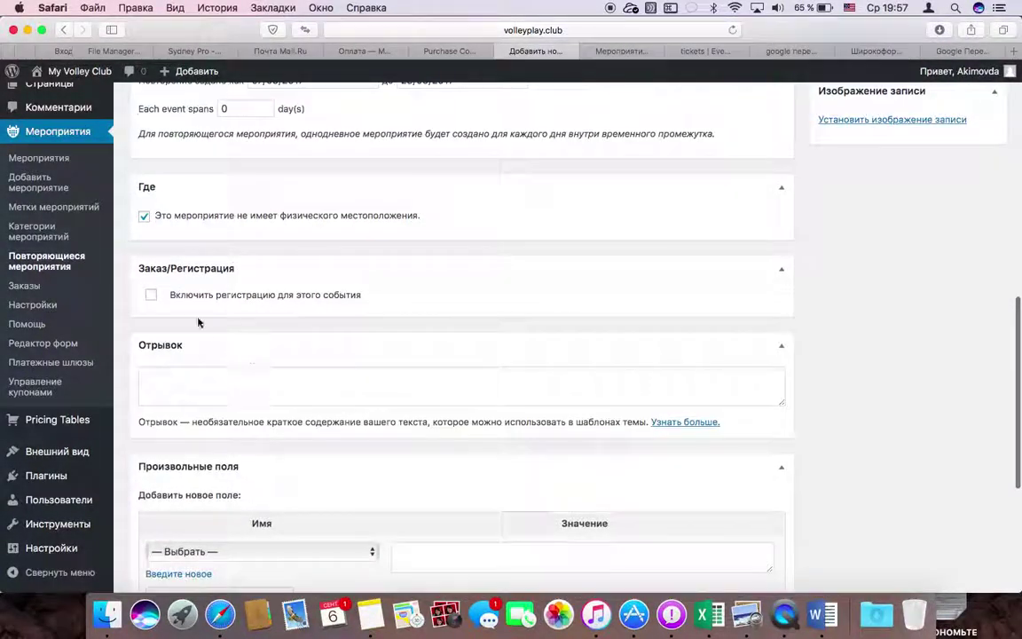
click(151, 300)
Open Стандартный билет for editing, and set the event's total seats to 18 and its maximum seats per booking to 1.
scroll(311, 343, down, 3)
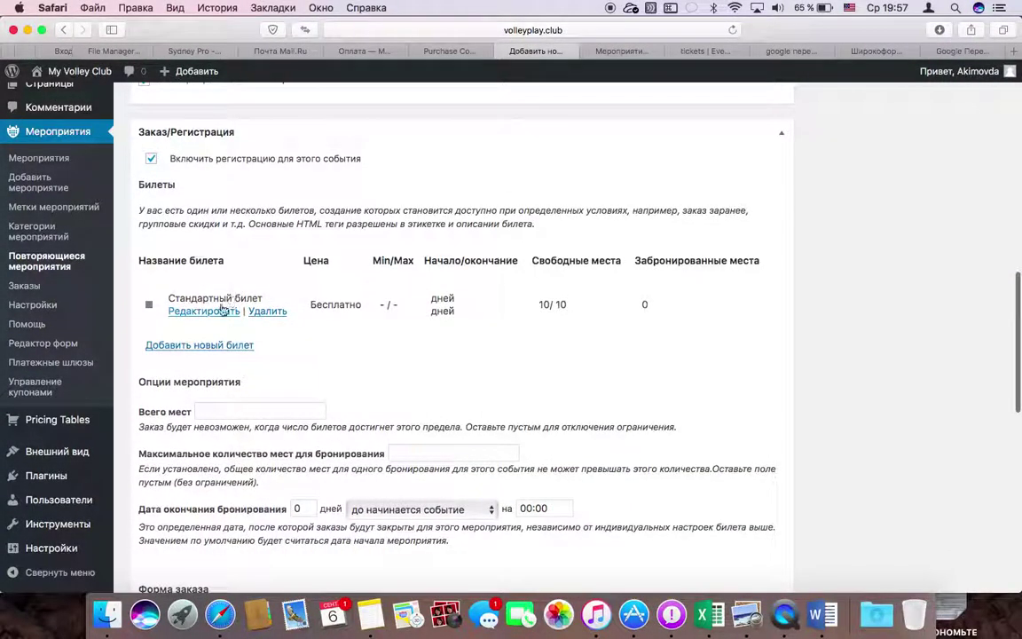
scroll(327, 328, down, 4)
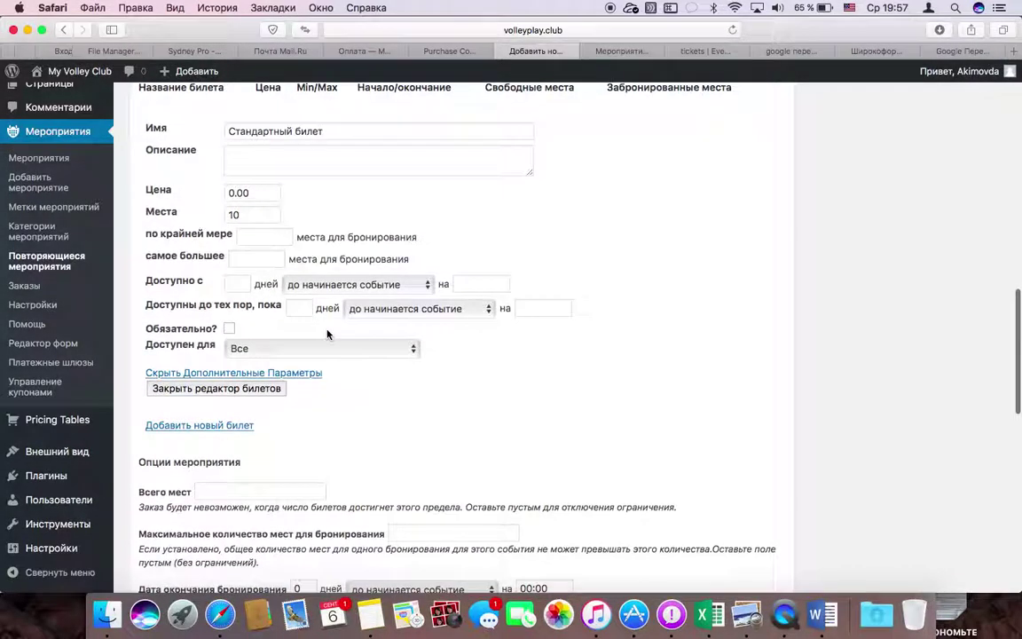
click(238, 490)
text(18)
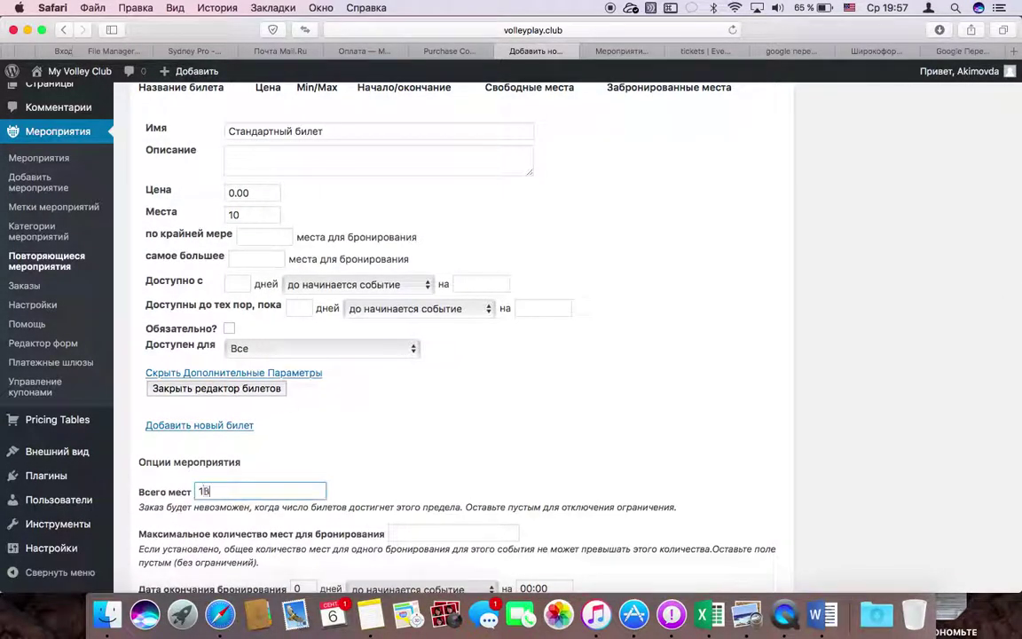
click(431, 531)
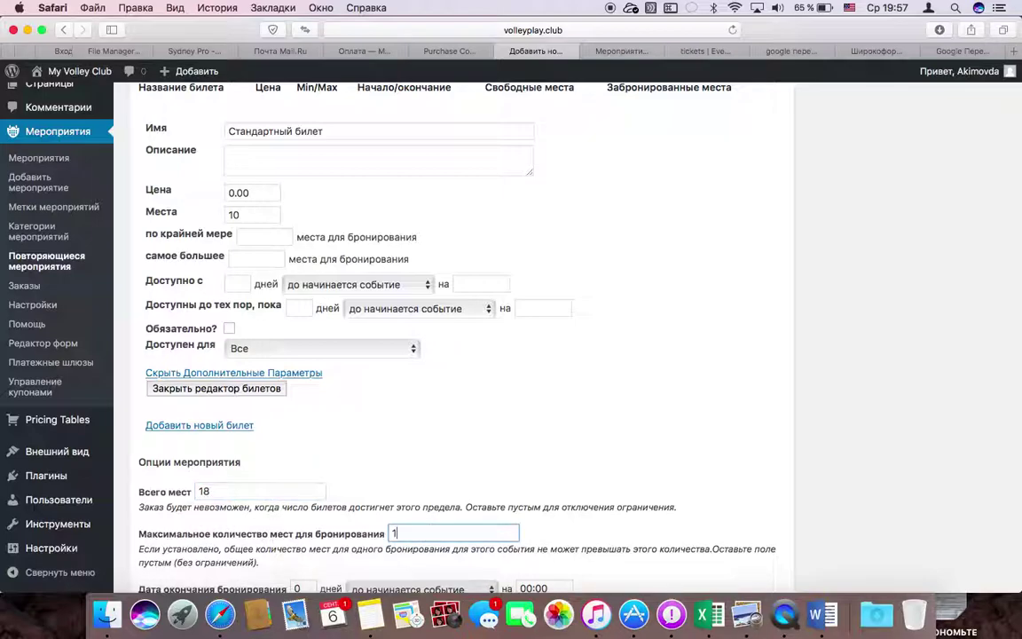
Set the time of the event's booking end date (Дата окончания бронирования) to 16:00.
scroll(509, 570, down, 1)
click(533, 553)
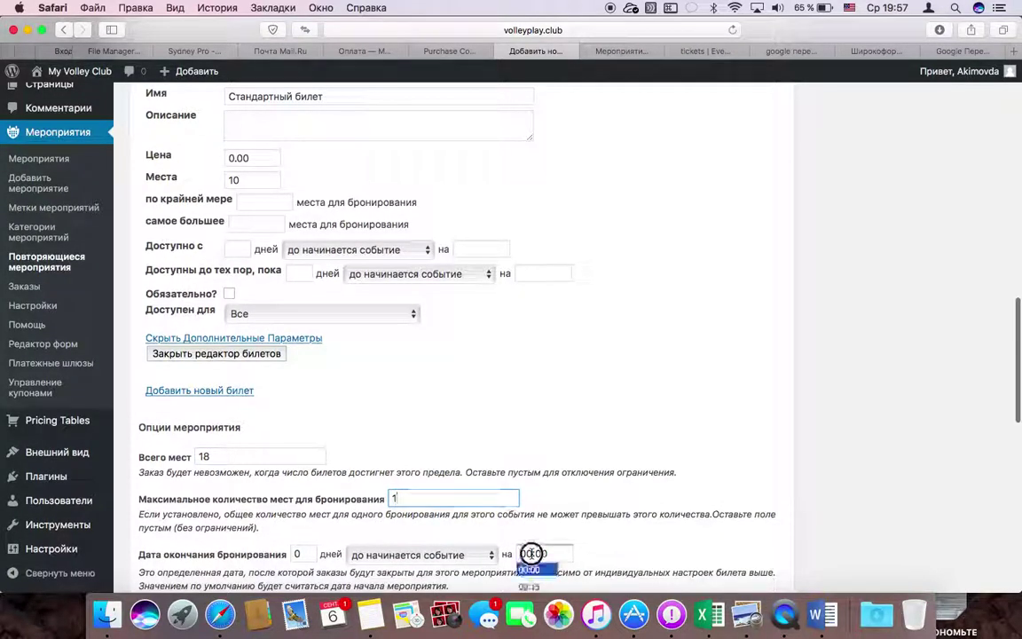
key(BackSpace)
key(BackSpace)
text(16)
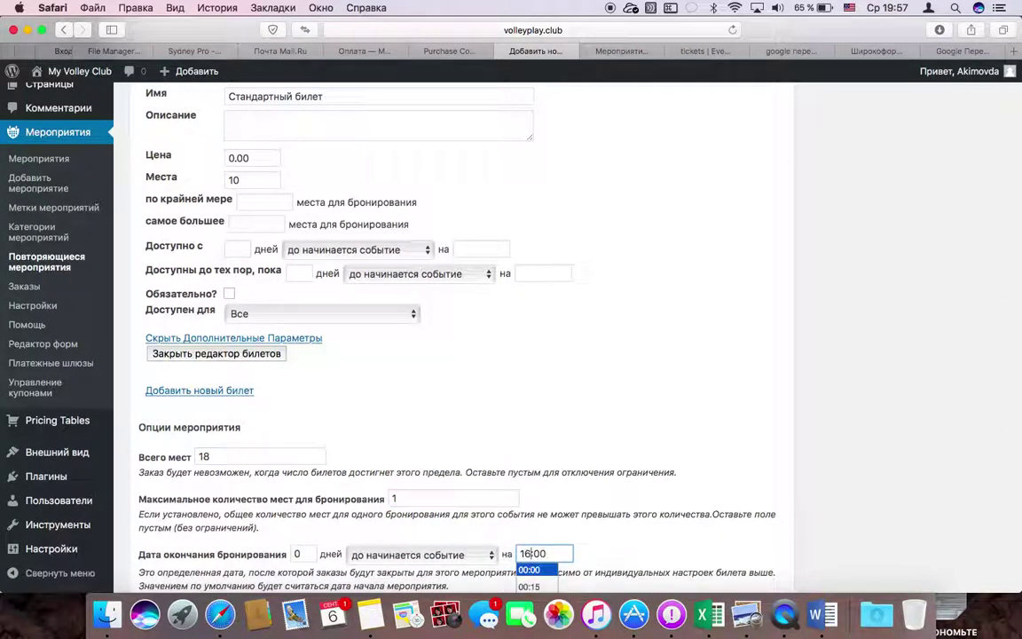
click(482, 413)
Make Стандартный билет available from 4 days before the event starts, at 16:00.
click(237, 252)
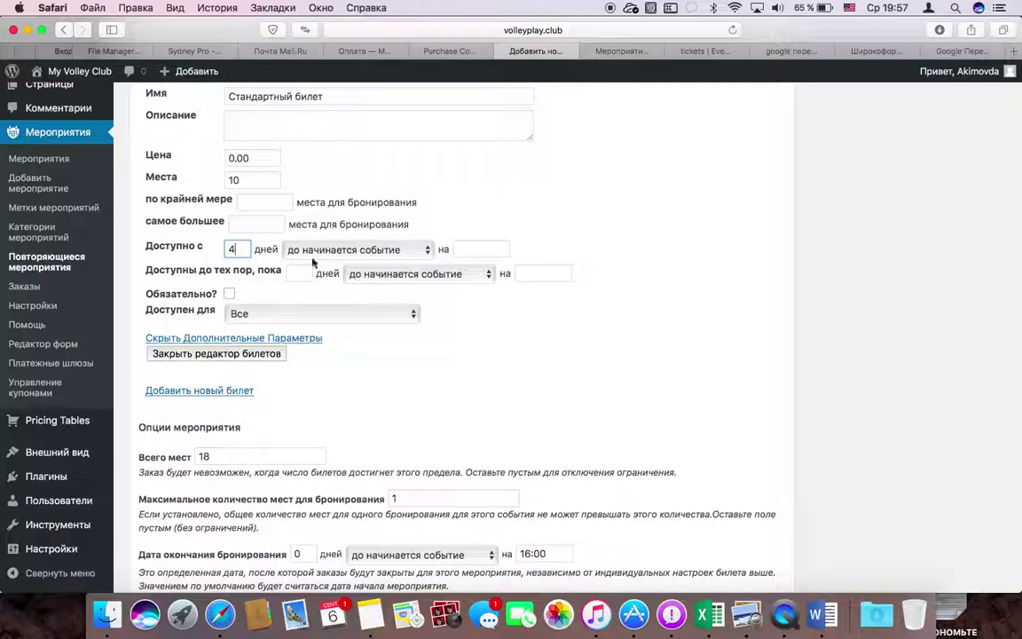
click(472, 252)
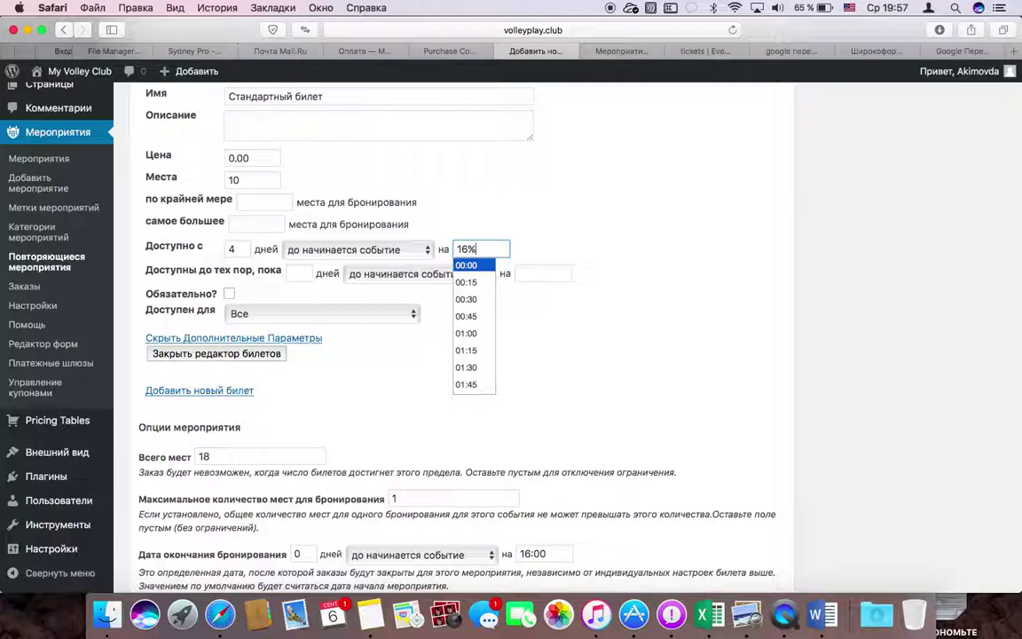
scroll(486, 346, down, 12)
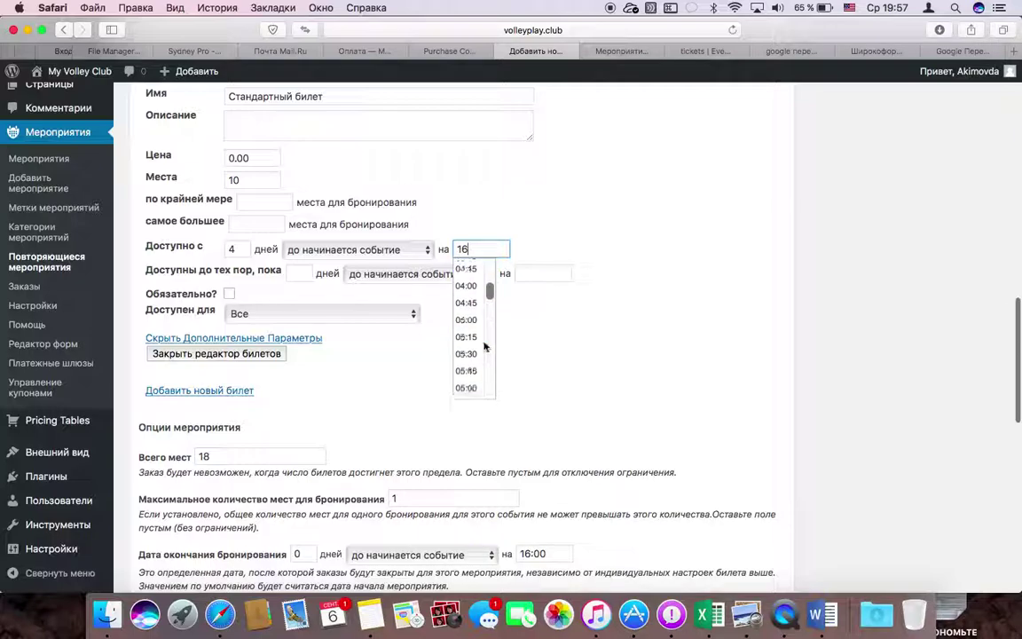
scroll(485, 346, down, 4)
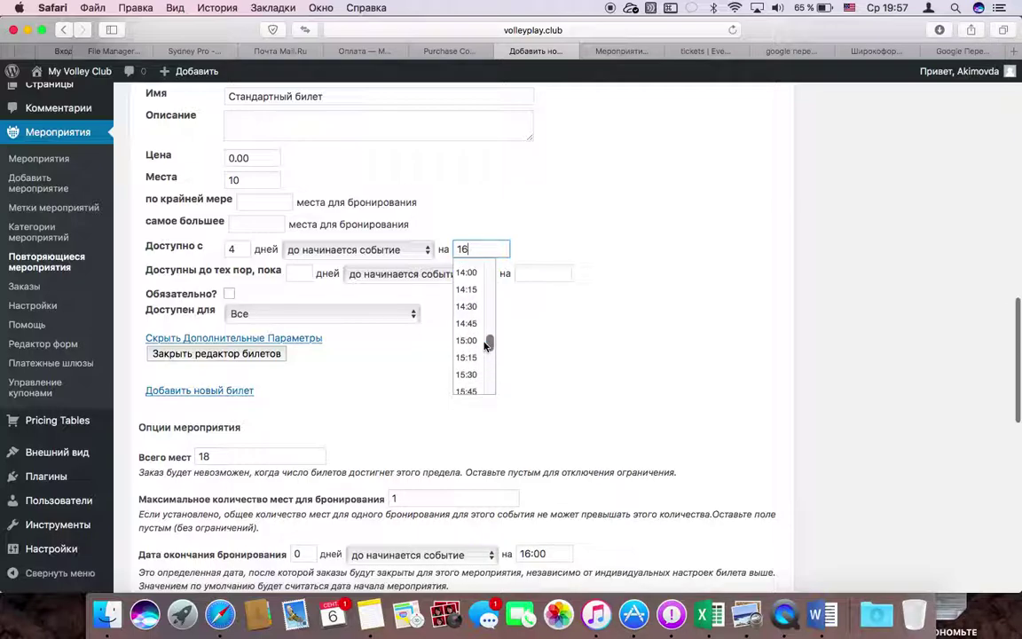
scroll(469, 364, down, 2)
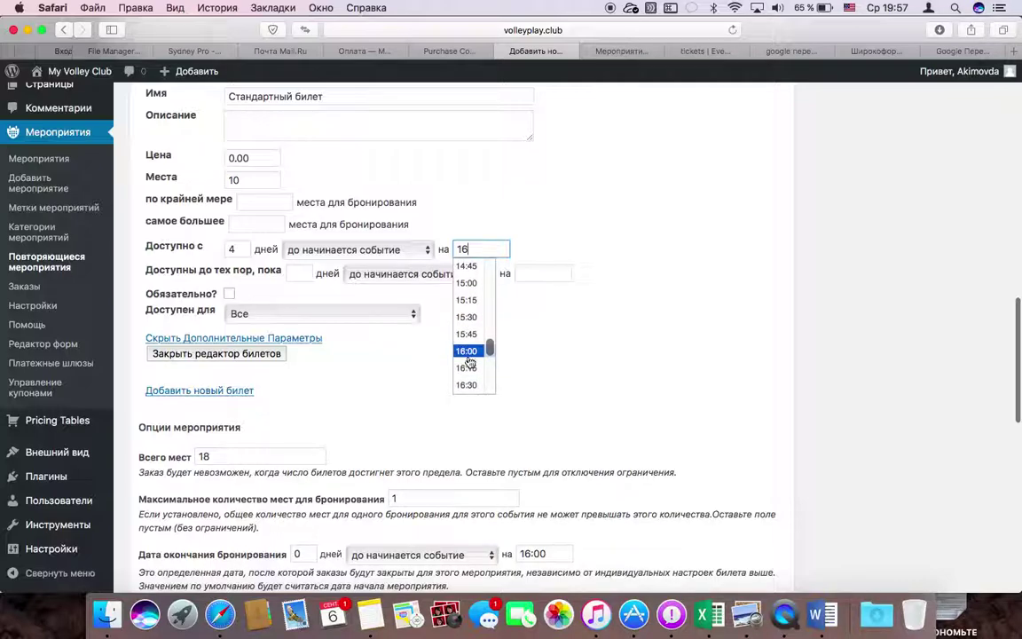
click(469, 357)
Set Стандартный билет to a minimum of 0 and maximum of 1 seats per booking, a price of 100.00 and 18 seats.
click(248, 202)
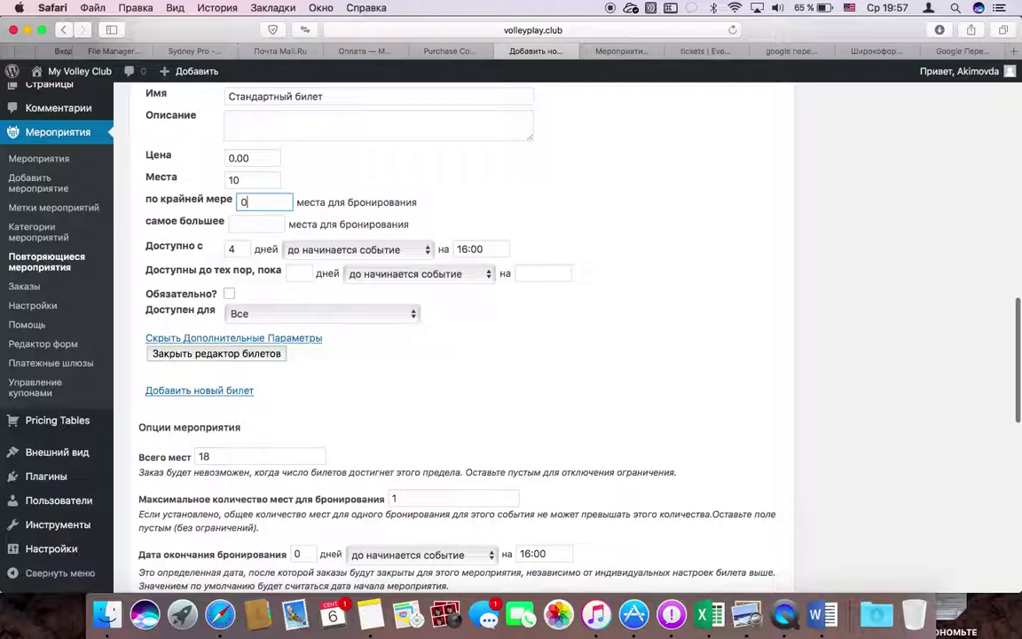
click(251, 222)
text(1)
click(237, 159)
click(251, 180)
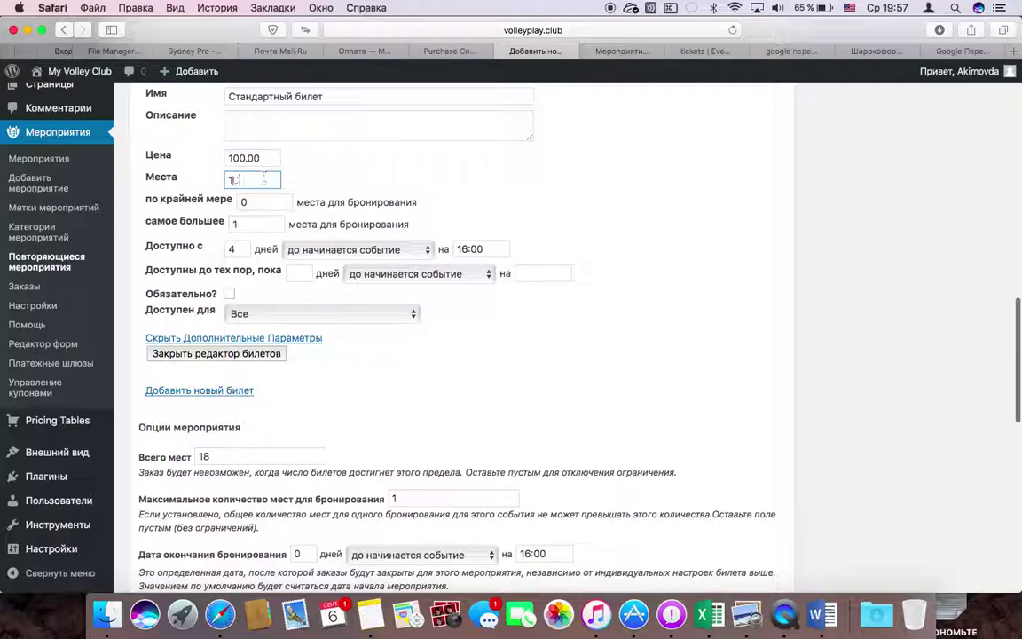
click(355, 158)
Make the ticket required and available only to registered users with the Administrator and Contributor roles, and close the ticket editor.
click(229, 293)
click(266, 313)
click(263, 328)
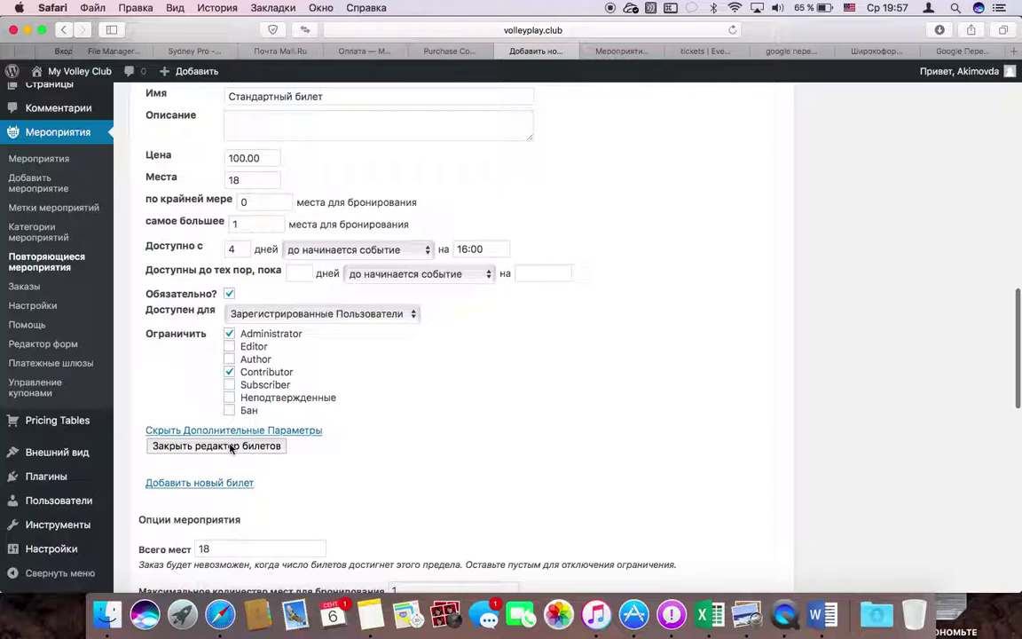
click(230, 446)
Add a second ticket named "Стандартный билет 1" with a price of 100.00 and 18 seats.
scroll(231, 444, up, 1)
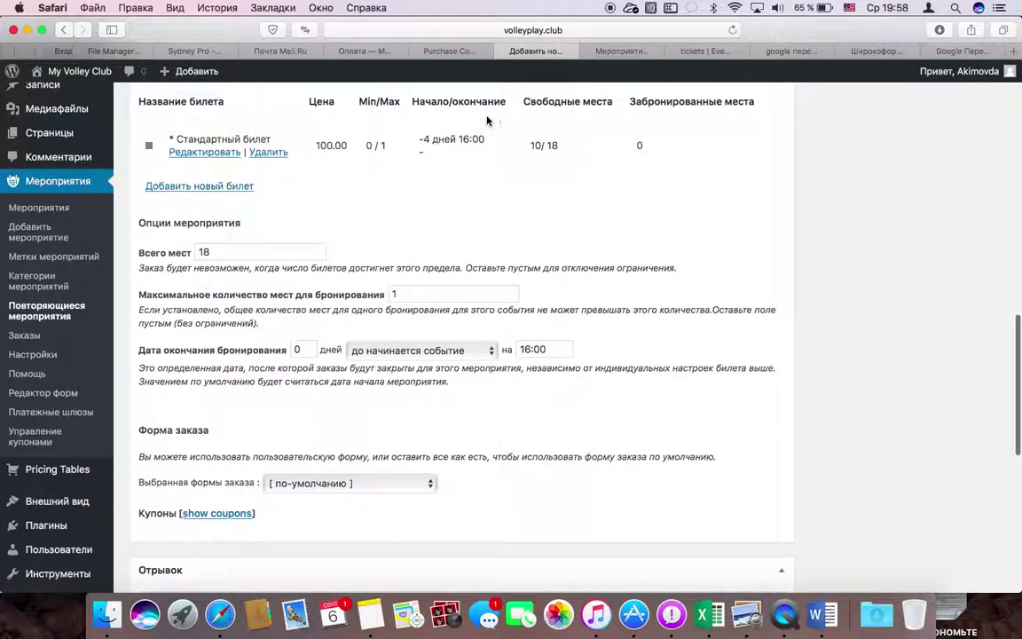
click(204, 188)
click(360, 104)
click(311, 130)
click(226, 164)
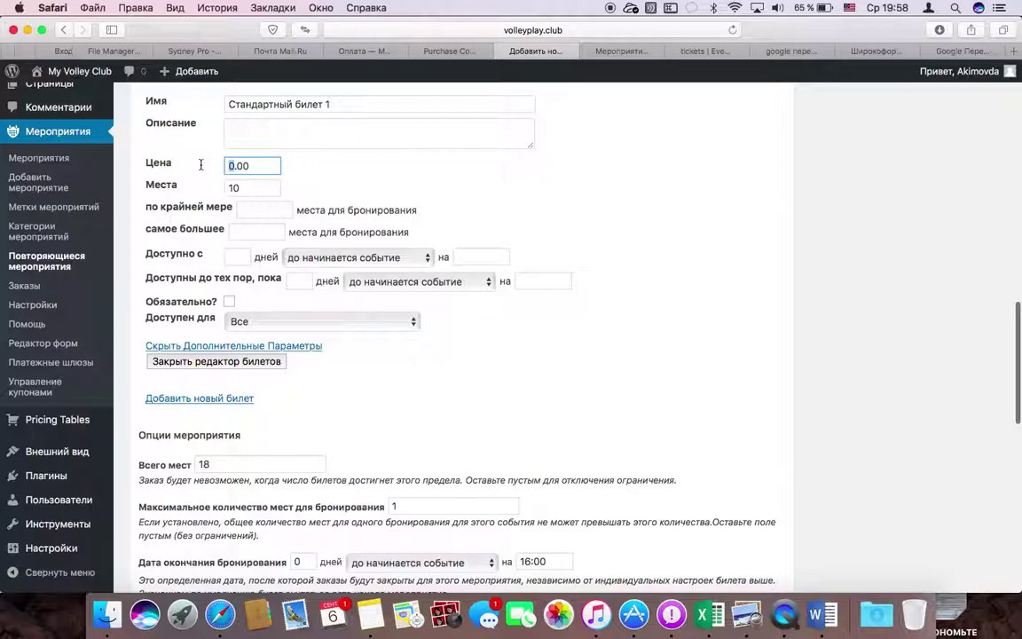
text(10)
click(261, 186)
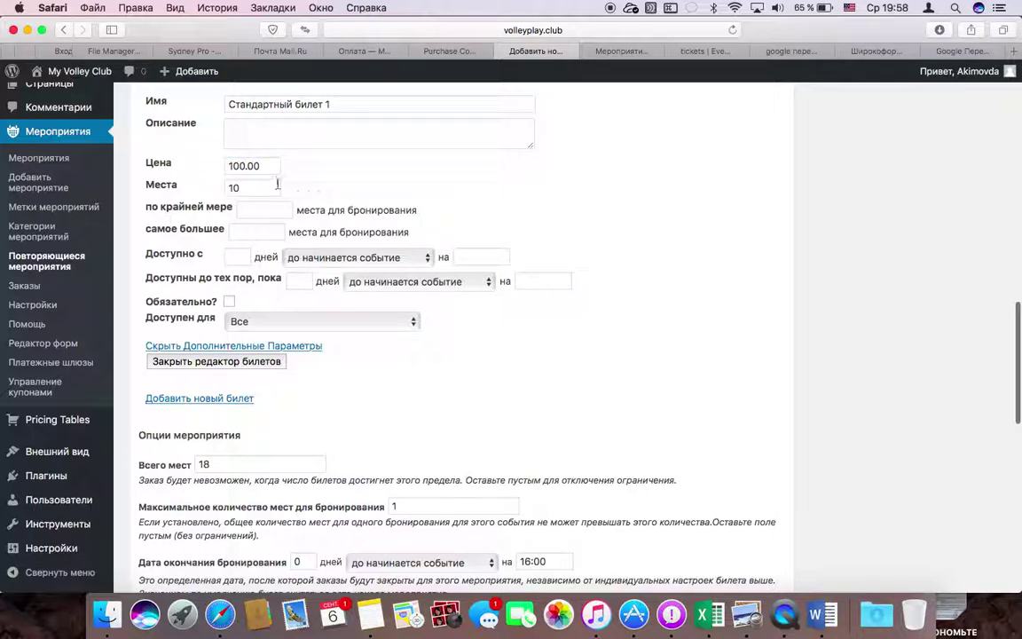
text(18)
Limit Стандартный билет 1 to 0–1 seats per booking and make it available from 4 days before the event at 16:00.
click(254, 211)
click(255, 233)
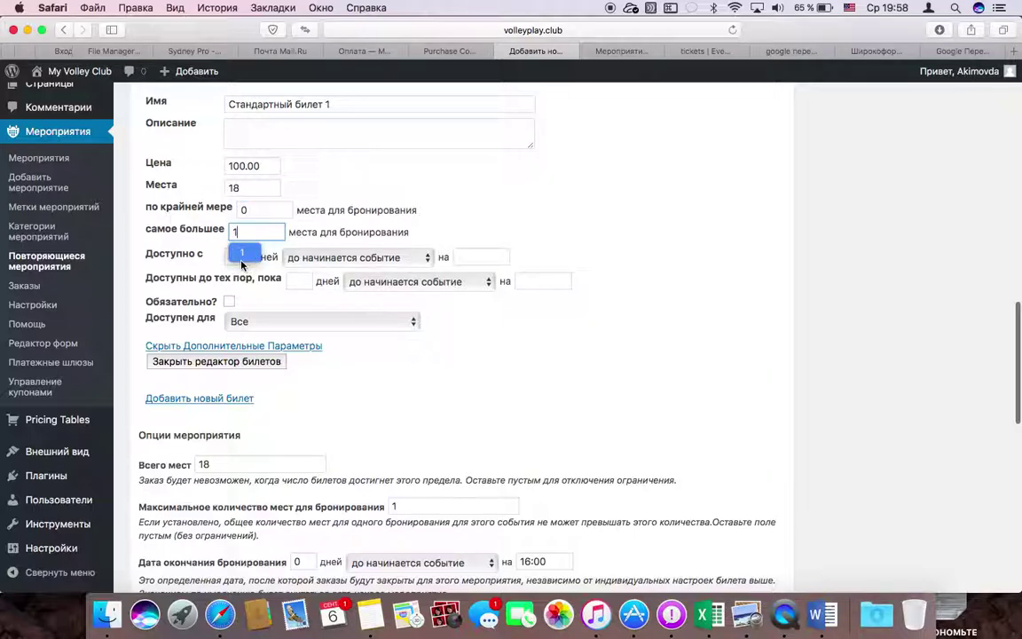
click(242, 259)
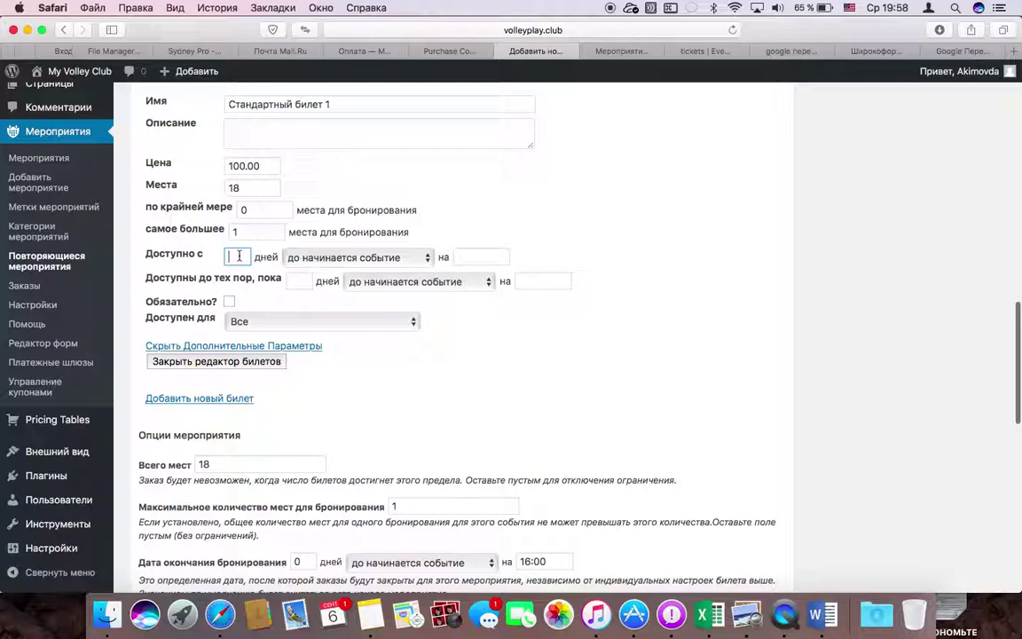
click(495, 256)
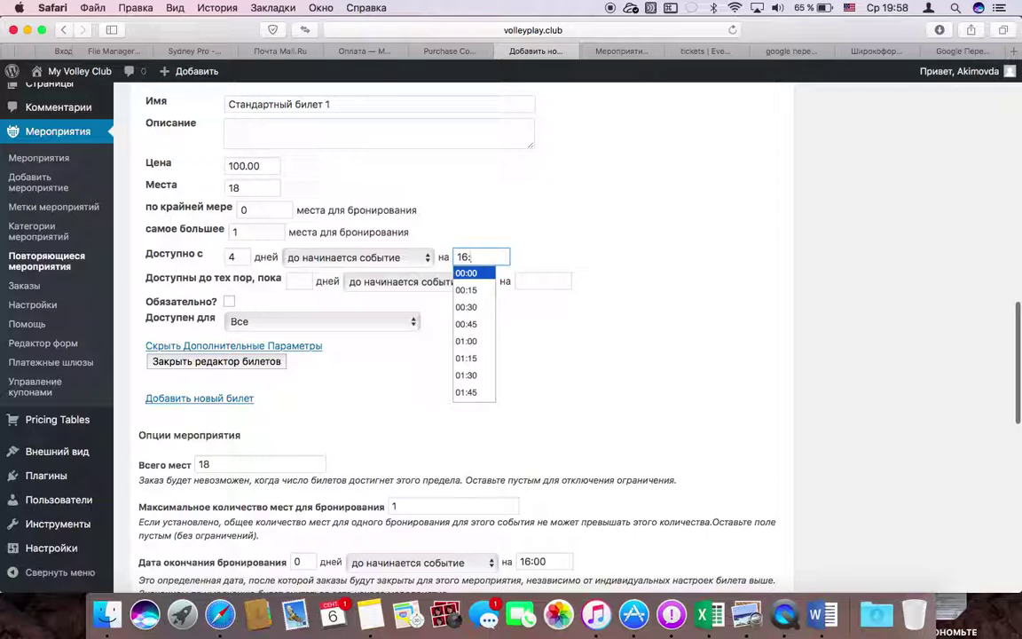
click(497, 208)
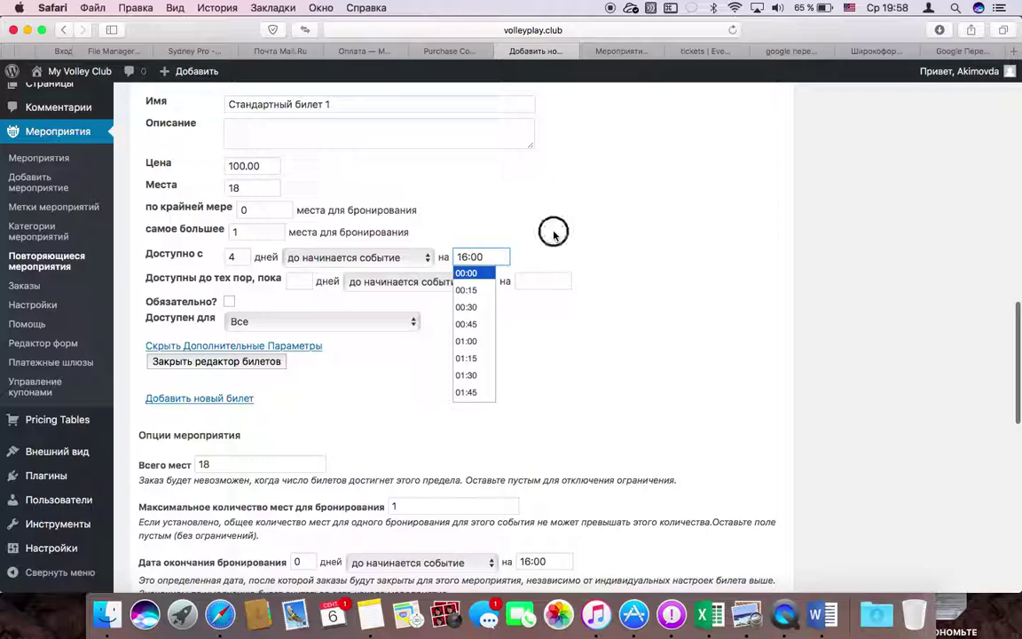
Restrict the required second ticket to registered users, including the Administrator role, and close the ticket editor.
click(246, 318)
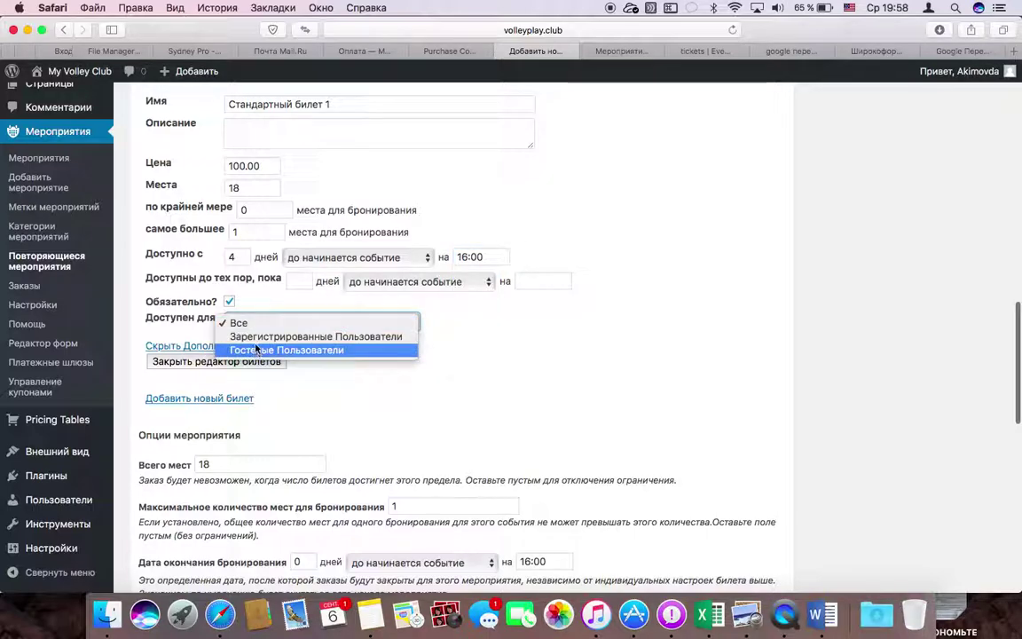
click(242, 337)
click(230, 341)
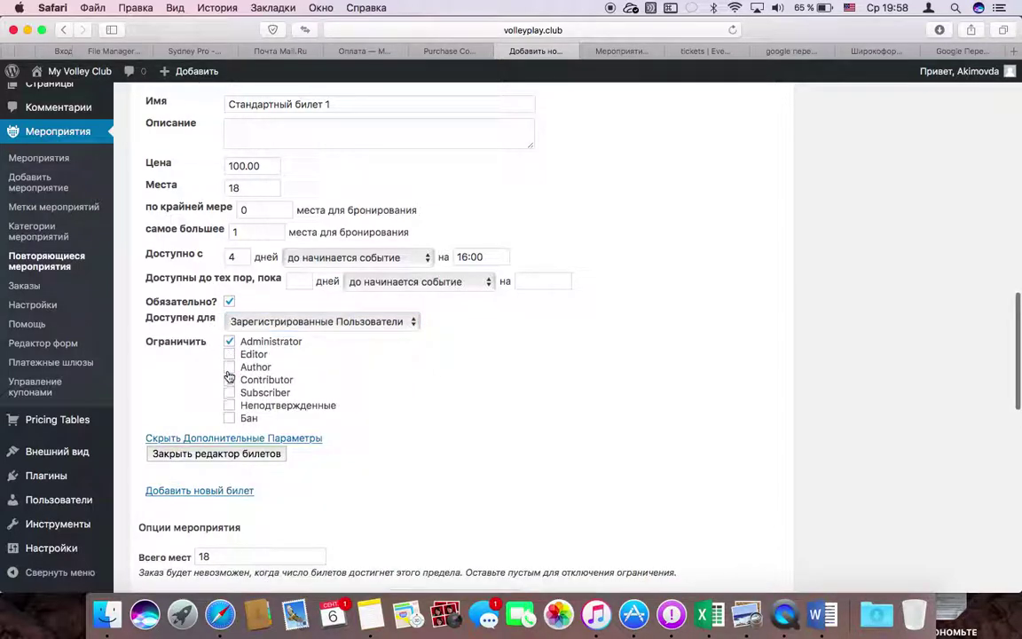
click(216, 454)
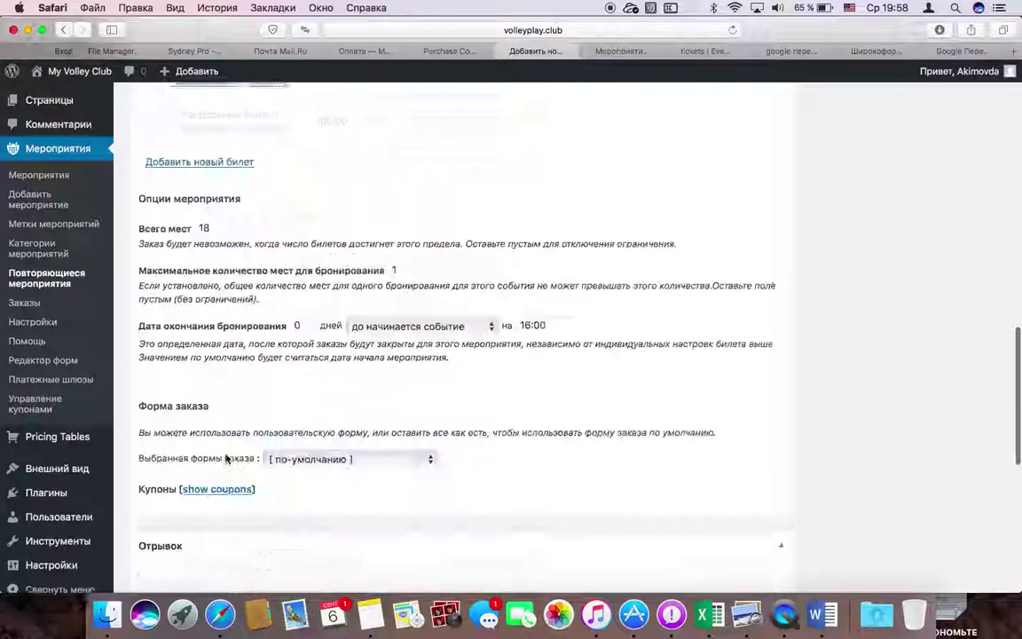
Set the first small green-and-yellow volleyball picture from the media library as the event's featured image.
scroll(496, 278, up, 2)
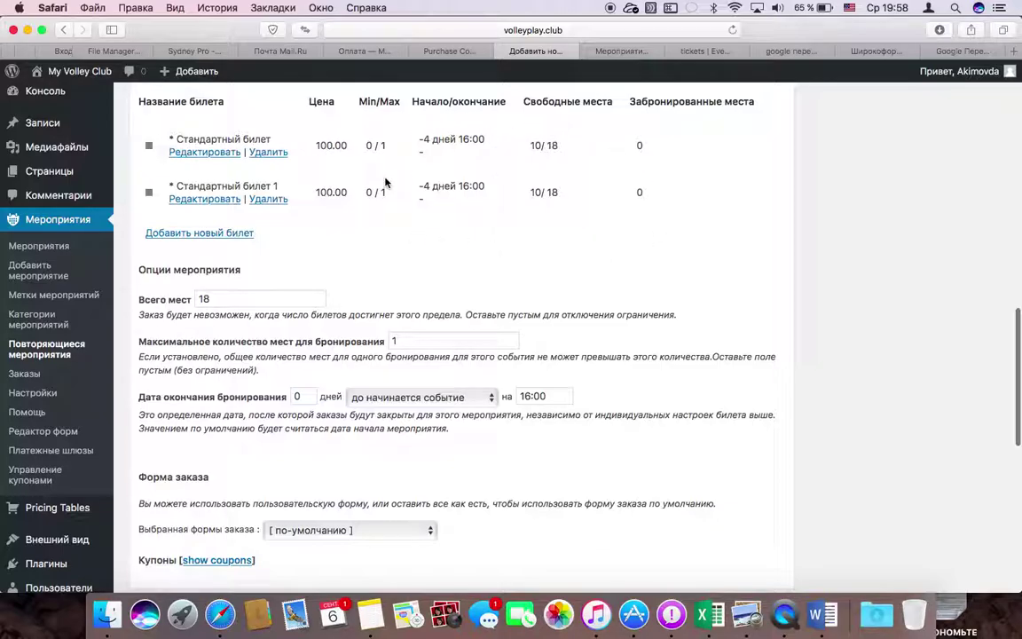
scroll(424, 260, down, 3)
scroll(424, 260, up, 3)
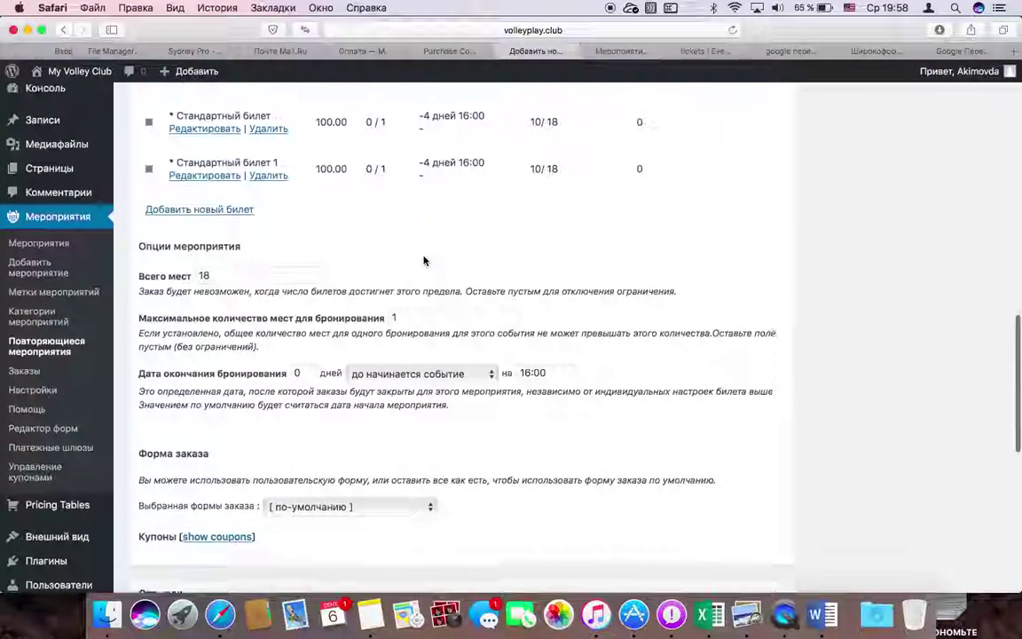
scroll(424, 260, up, 10)
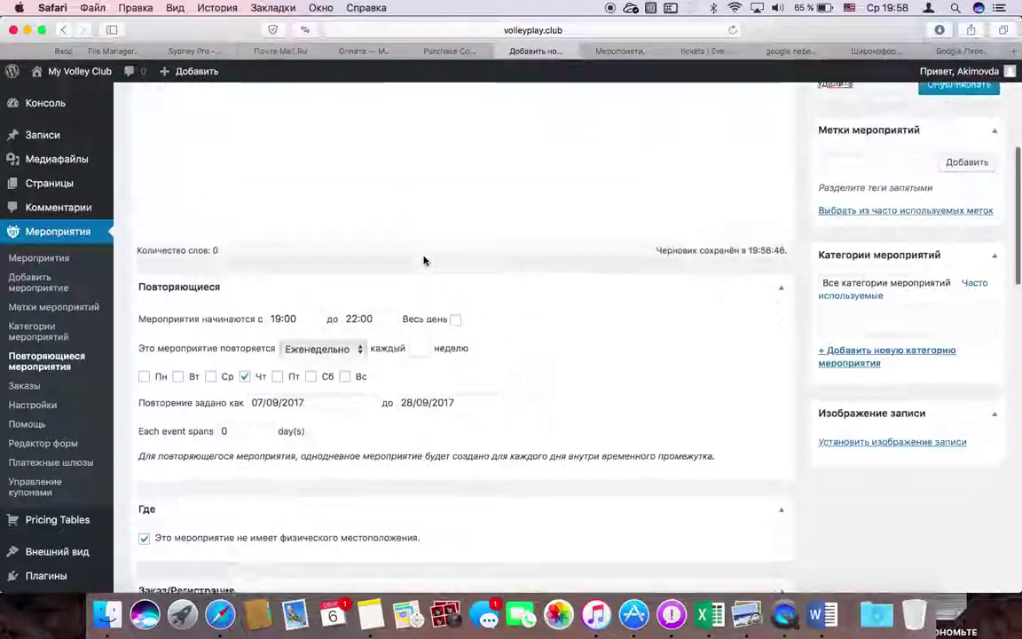
scroll(424, 259, down, 3)
click(882, 443)
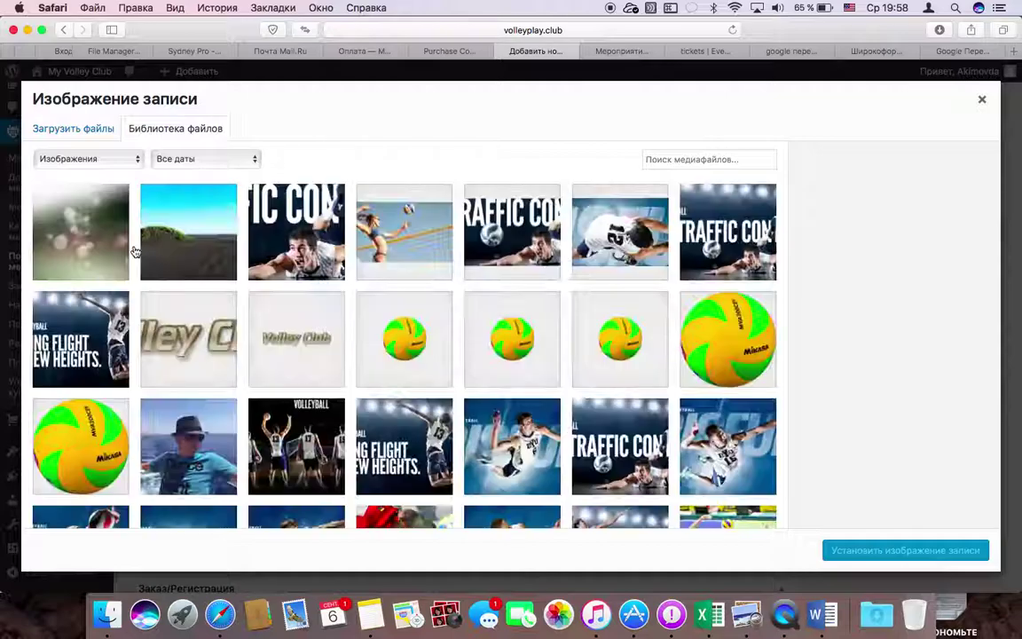
click(403, 327)
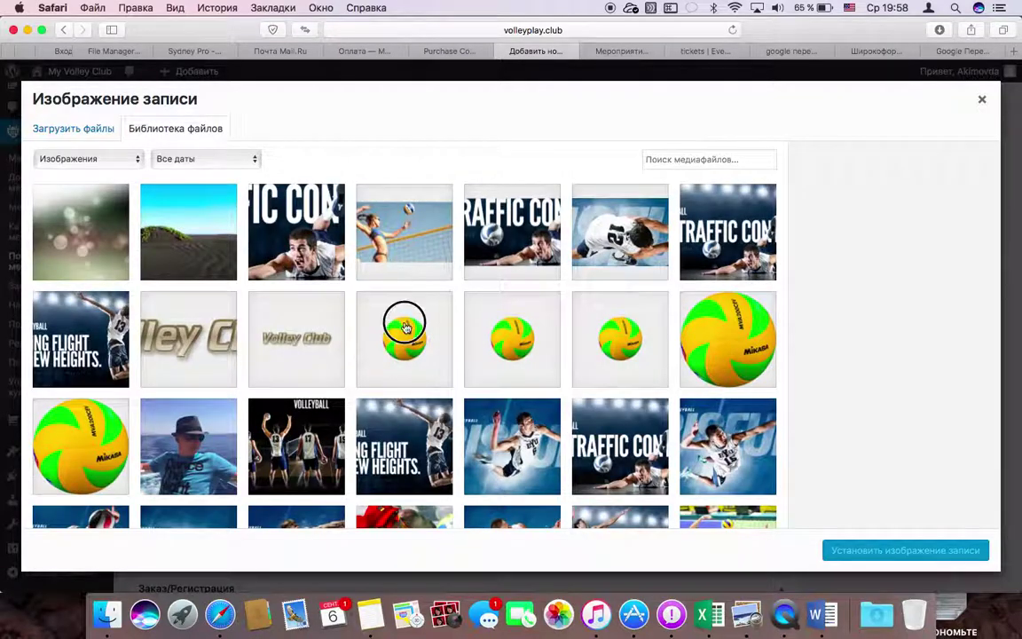
click(870, 553)
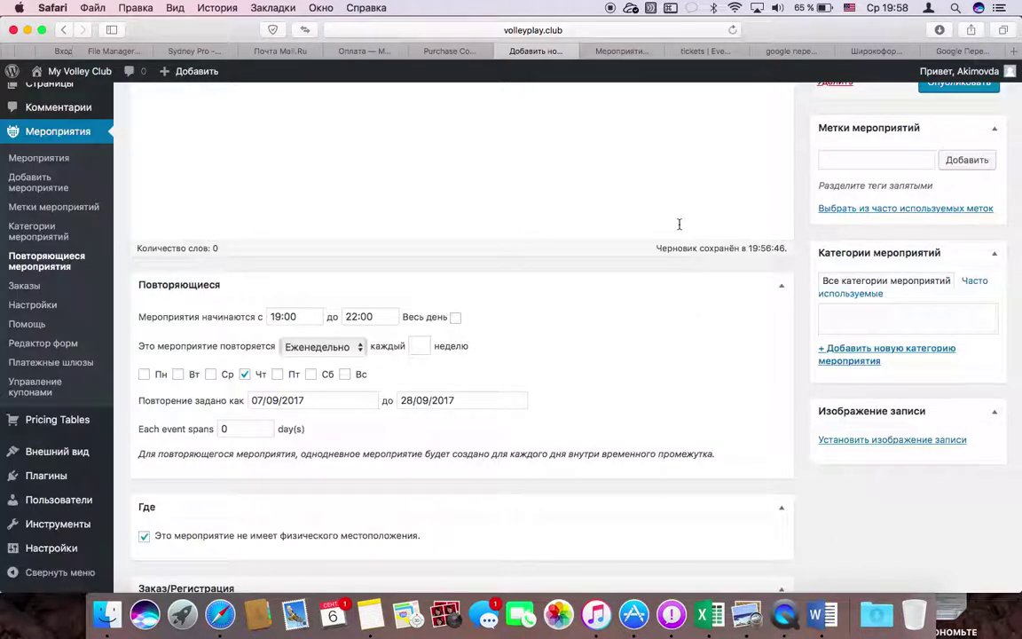
Publish the recurring event and switch to the site's public Мероприятия page.
scroll(679, 224, up, 5)
click(958, 326)
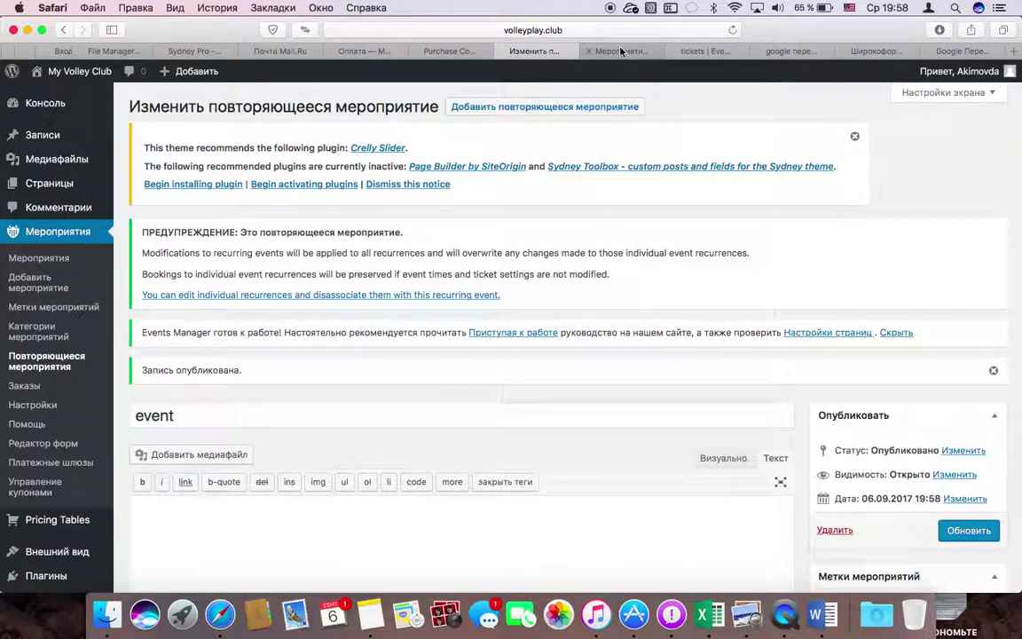
click(621, 50)
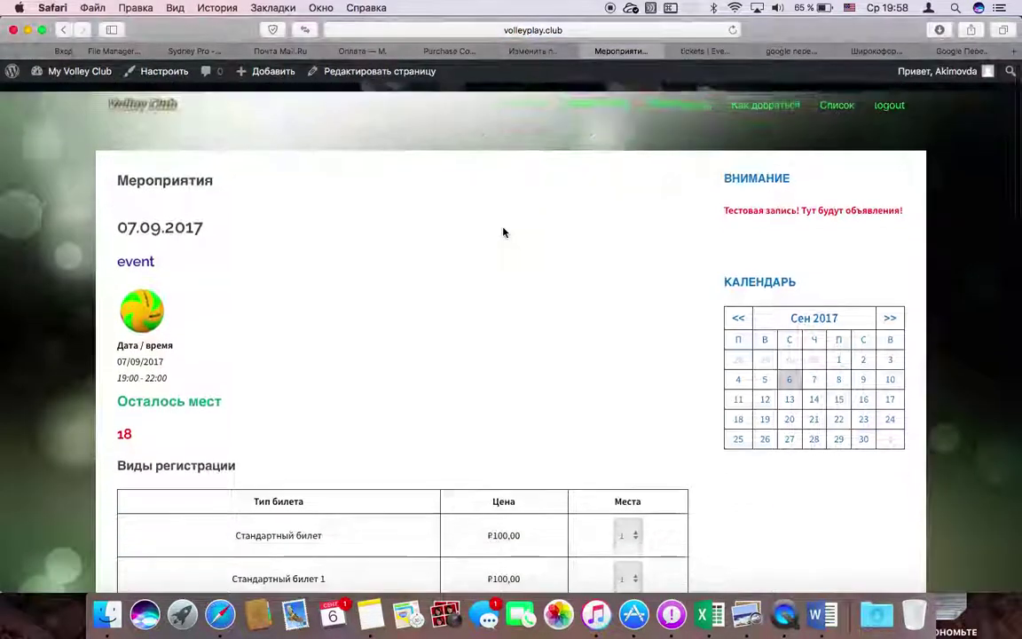
Check the seat choices offered for Стандартный билет and Стандартный билет 1 in the new event's booking form.
scroll(515, 253, down, 2)
click(636, 467)
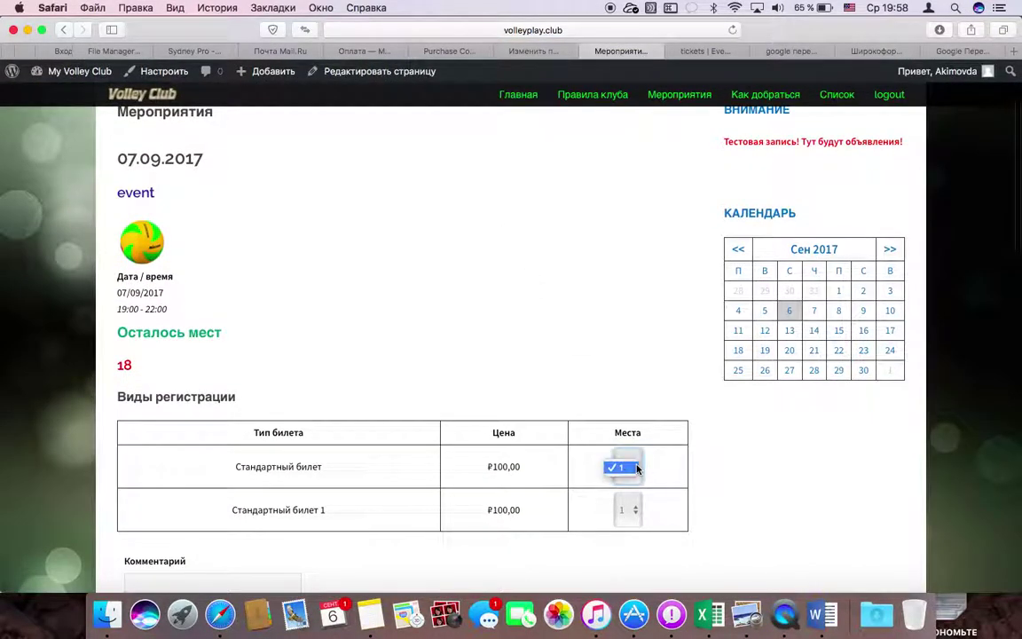
click(635, 512)
click(636, 515)
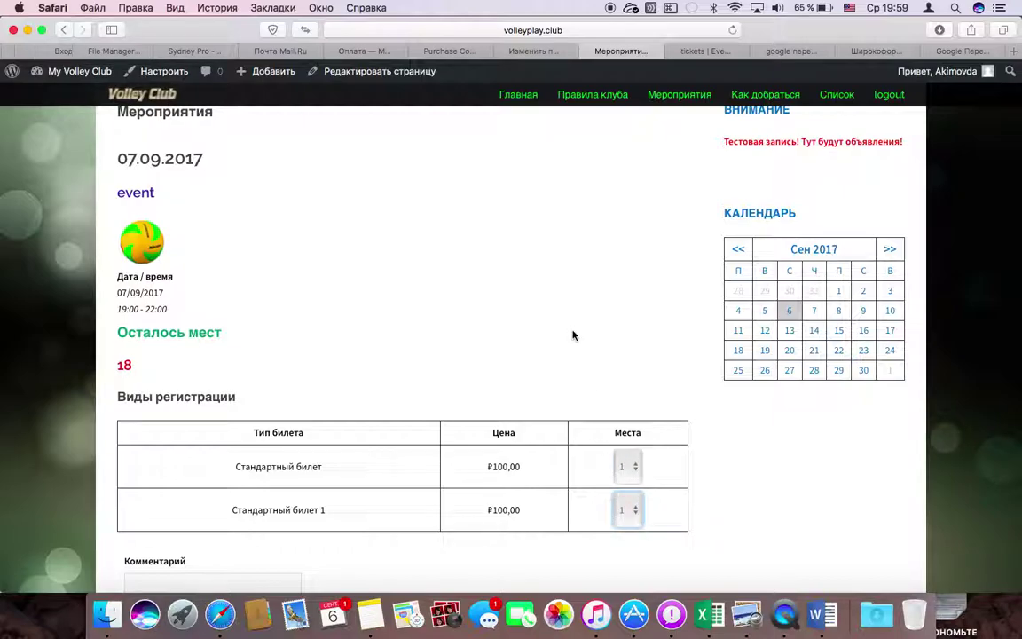
Check the seat choices for the Безналичный расчет ticket in the other 07/09/2017 event, then return to the new event.
scroll(572, 336, down, 6)
scroll(573, 335, down, 10)
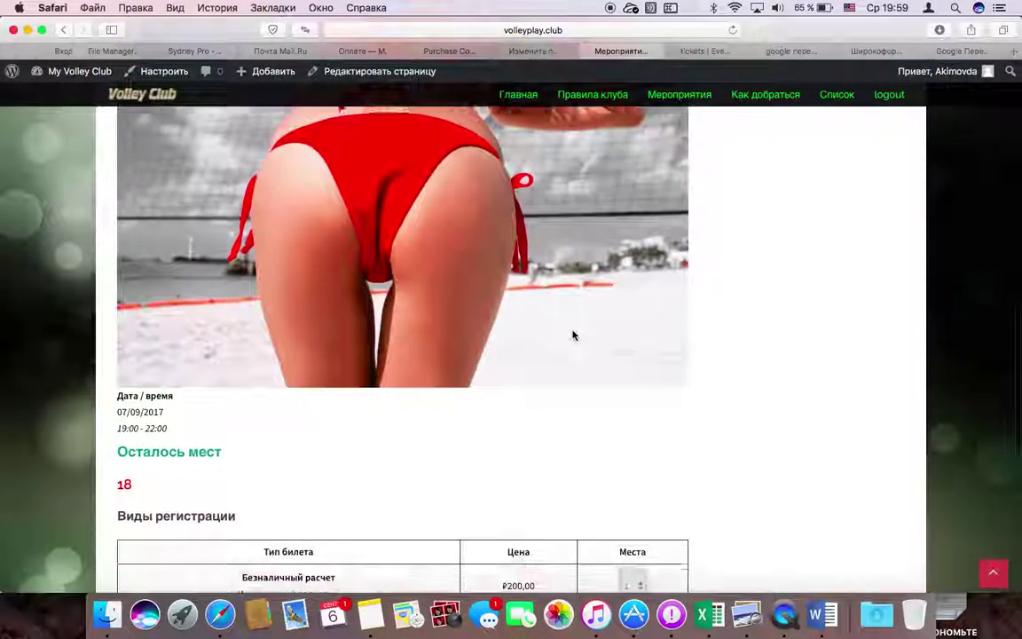
click(641, 401)
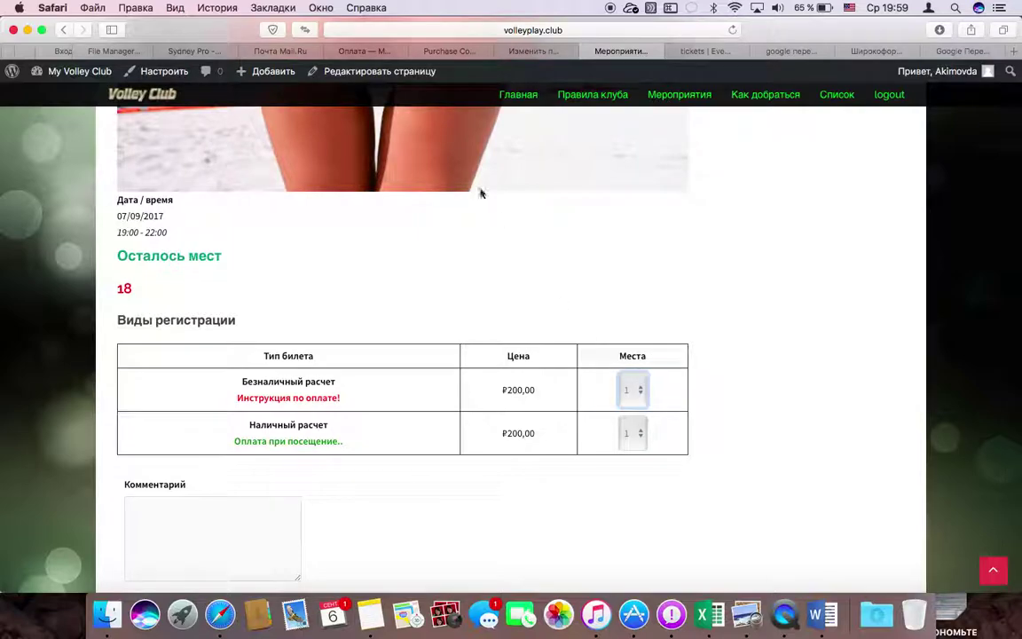
scroll(480, 193, up, 5)
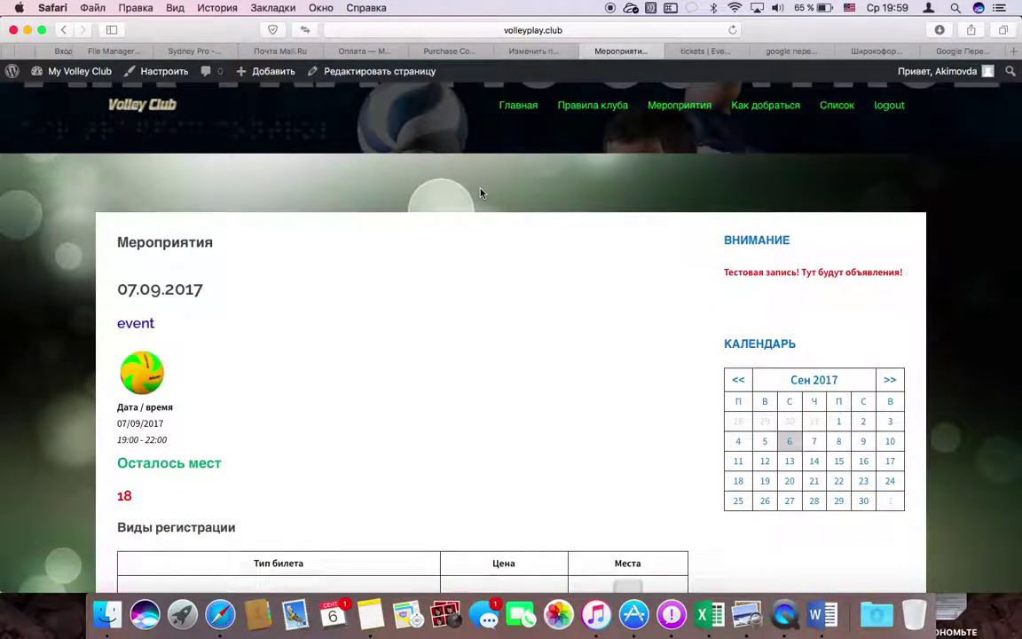